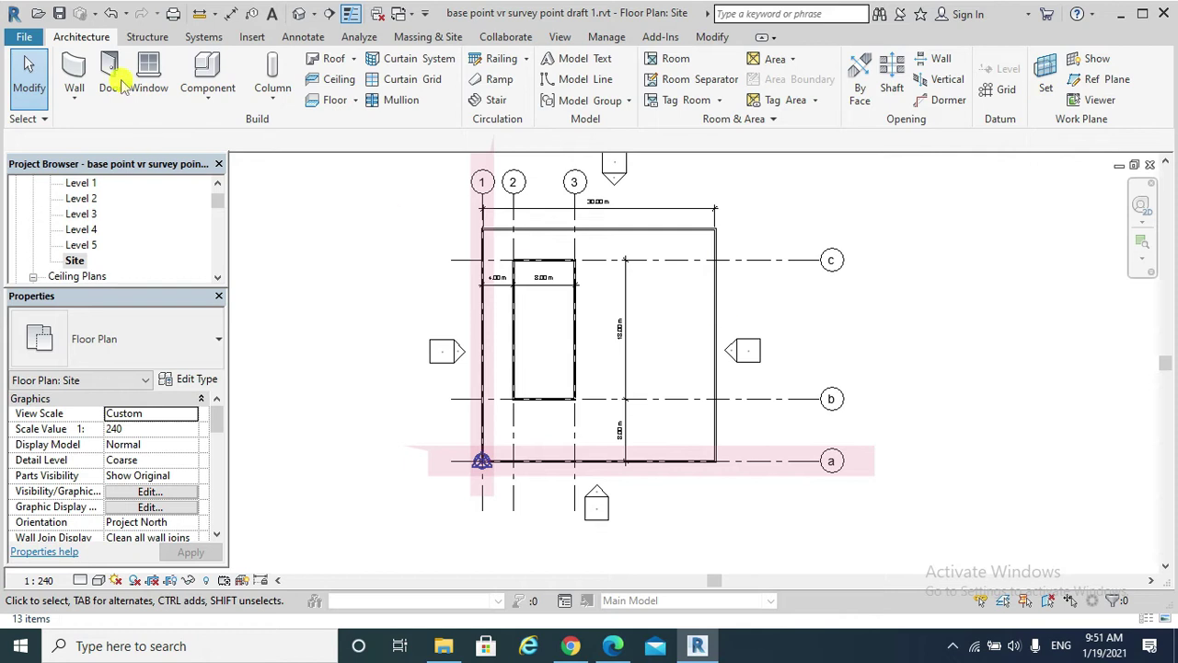
- Create a new project, Project1, from the Architectural Template
left_click(25, 41)
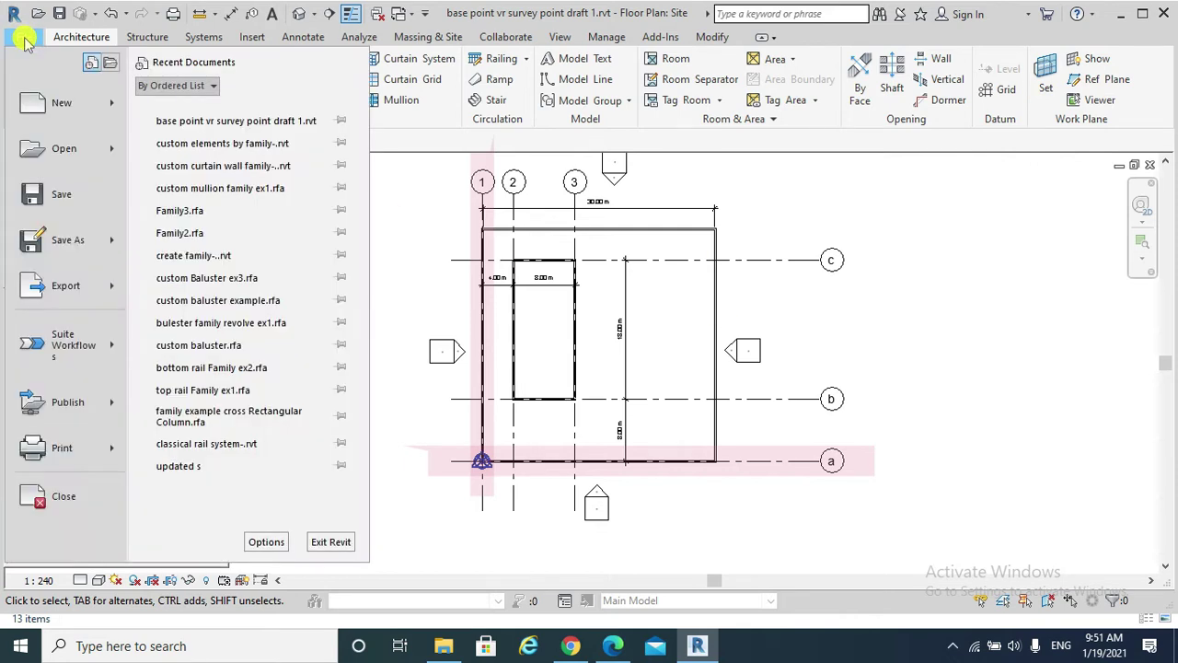
mouse_move(57, 109)
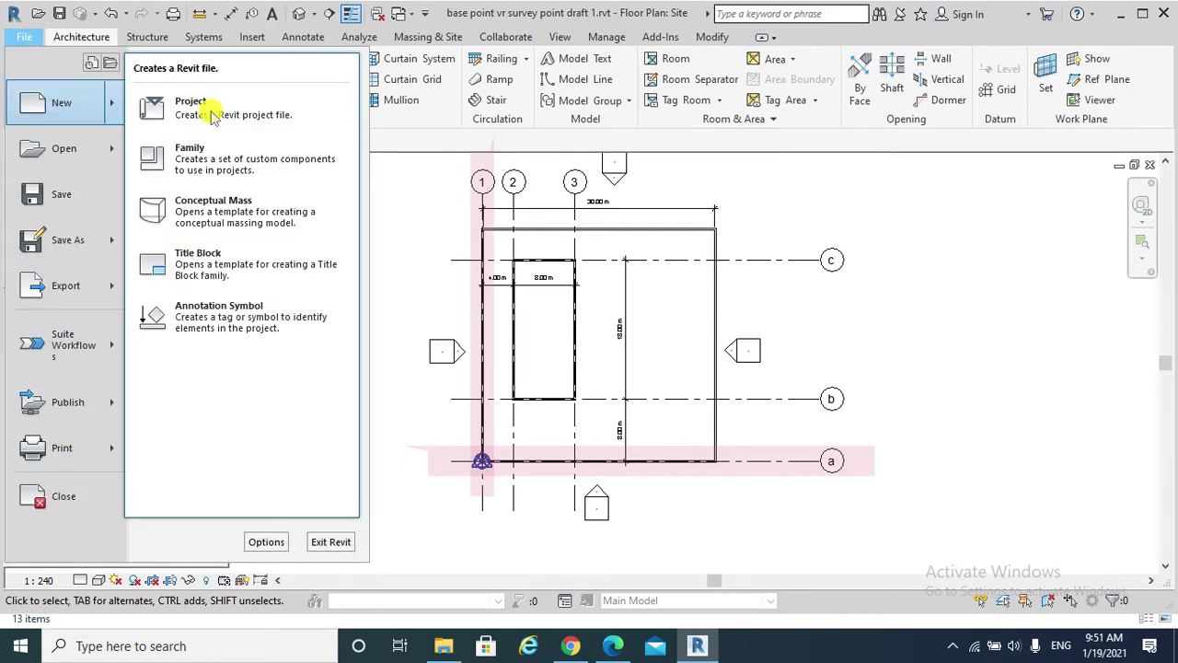
left_click(263, 118)
left_click(552, 279)
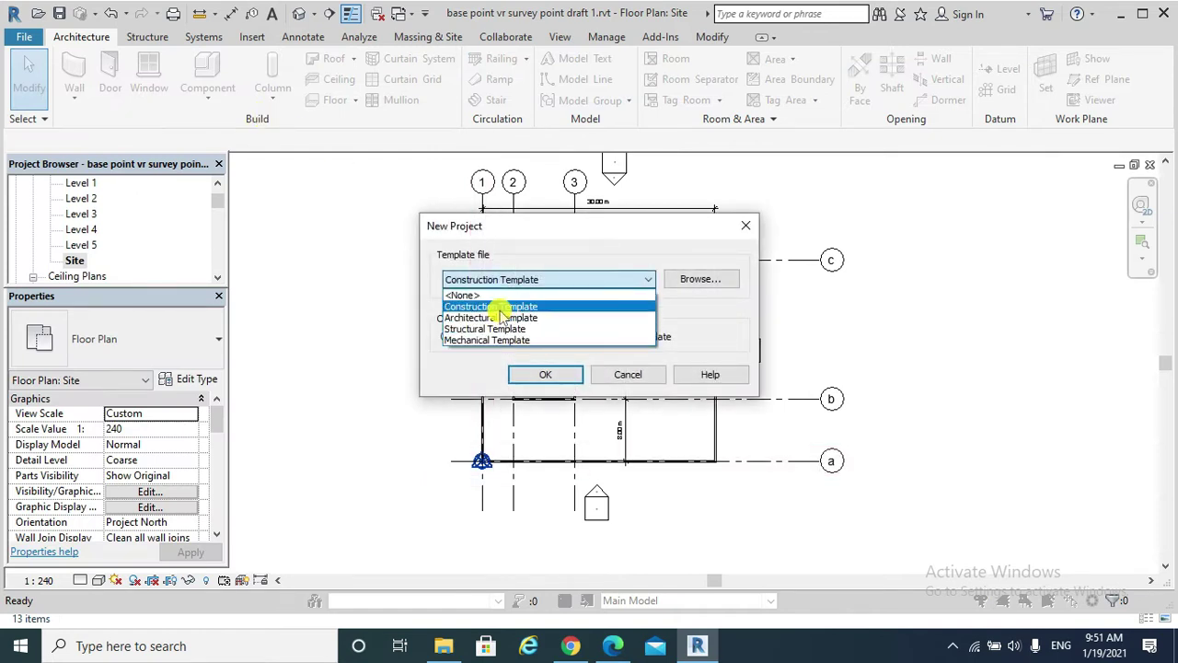
left_click(504, 318)
left_click(547, 374)
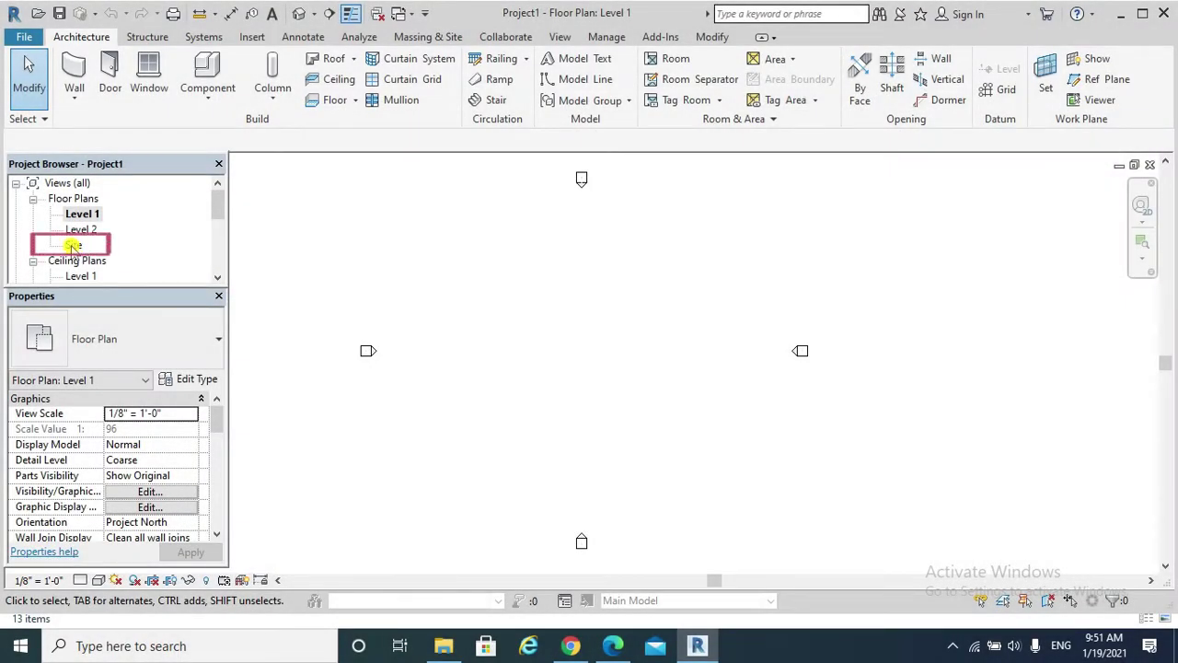
- Open the Site floor plan, zoom in and select the Project Base Point
double_click(72, 245)
scroll(607, 396, "up", 3)
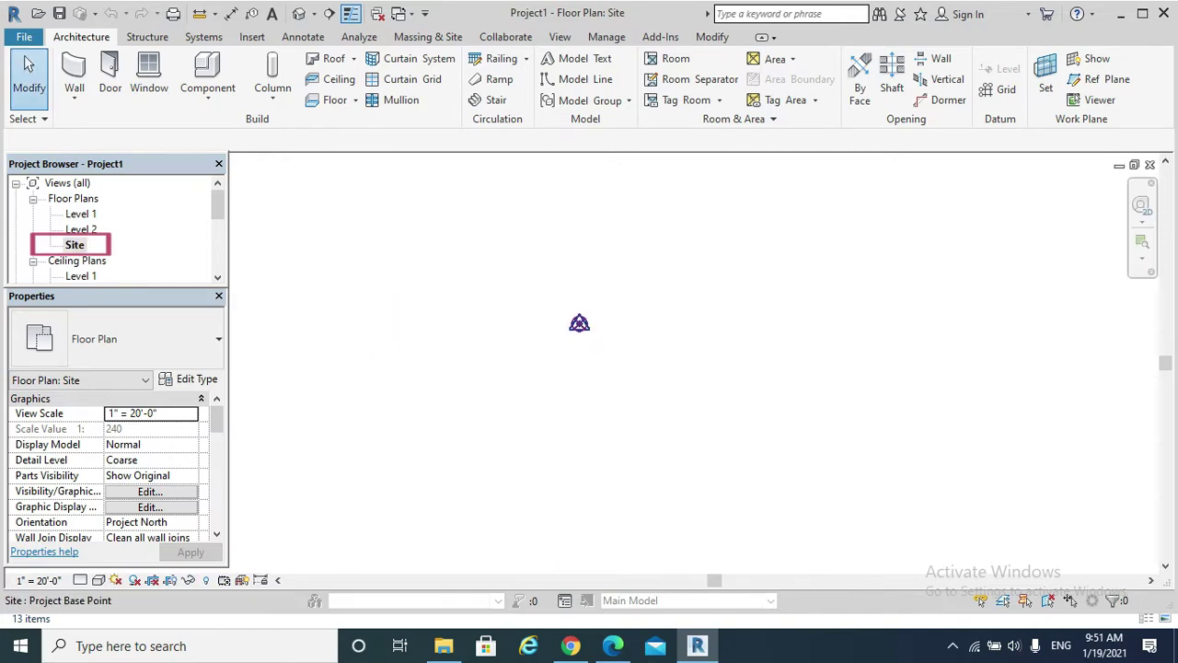
left_click(579, 326)
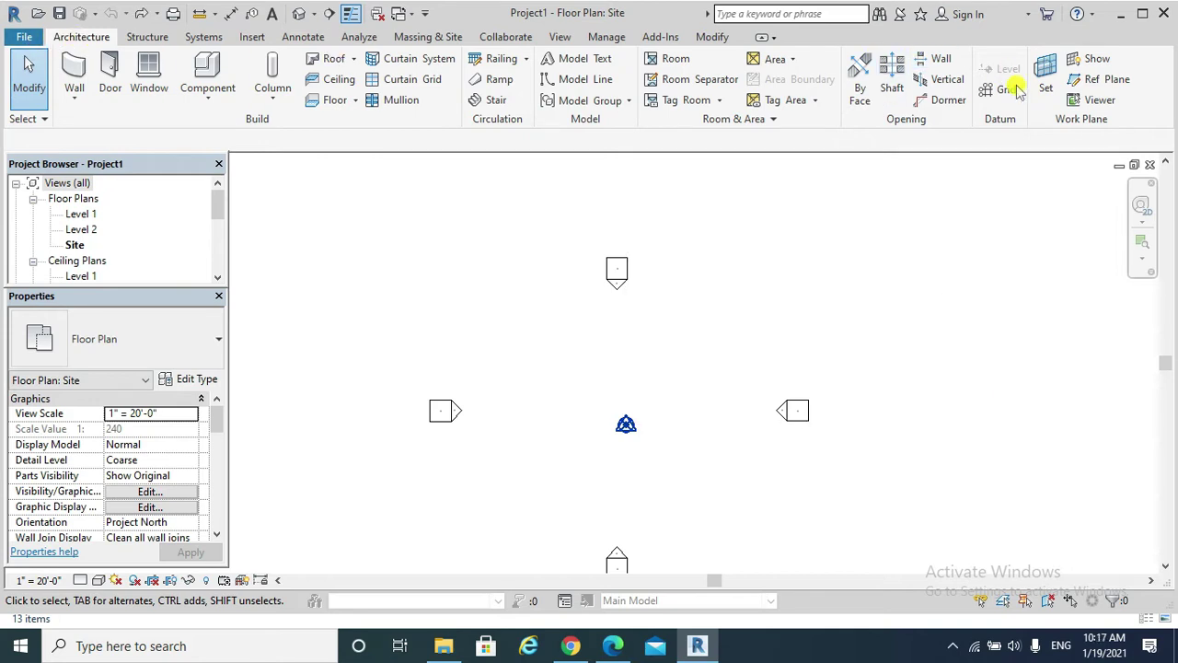
- Draw vertical grid 1 upward from the survey point
left_click(1012, 88)
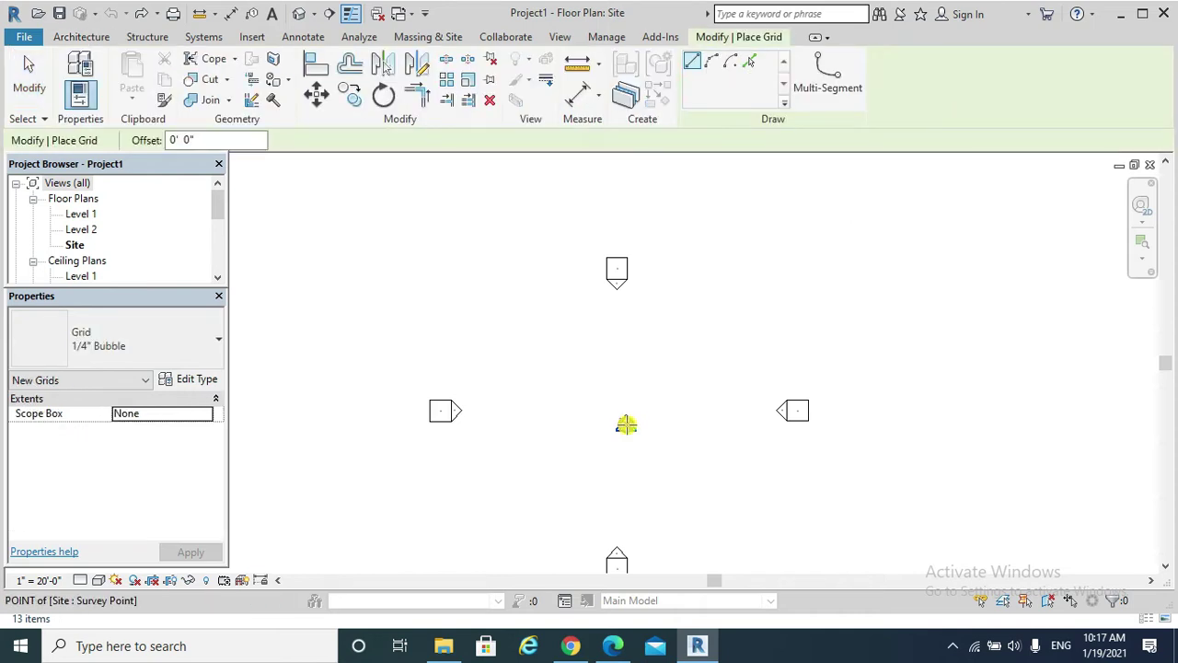
left_click(626, 425)
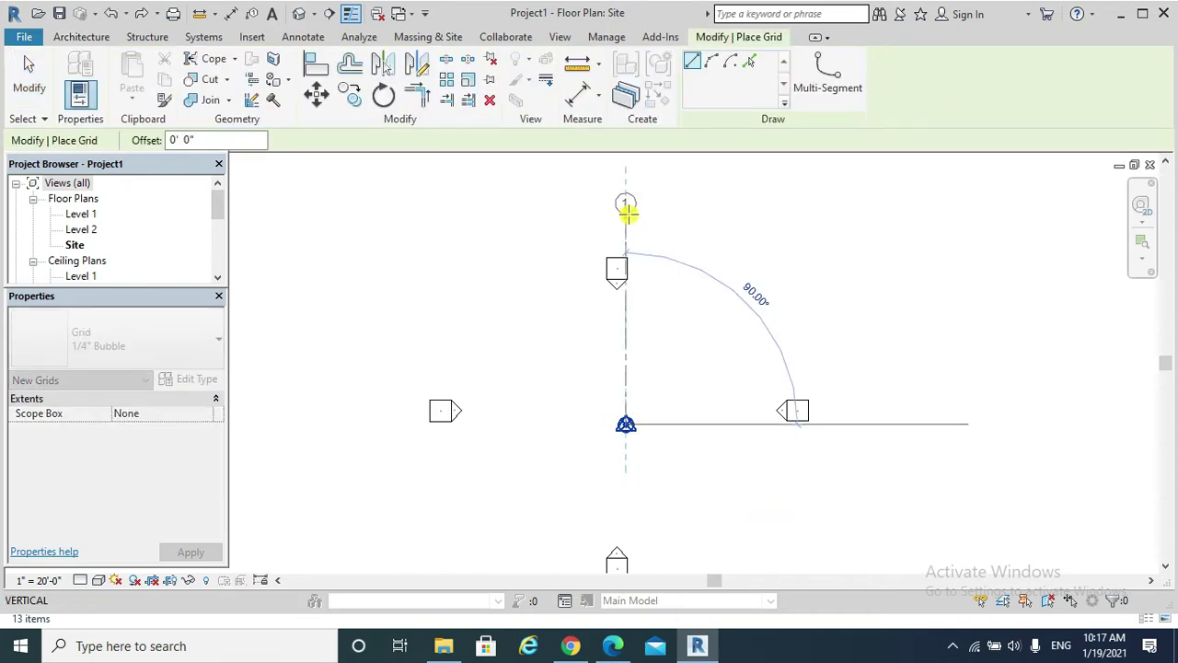
left_click(626, 211)
key("Escape")
key("Escape")
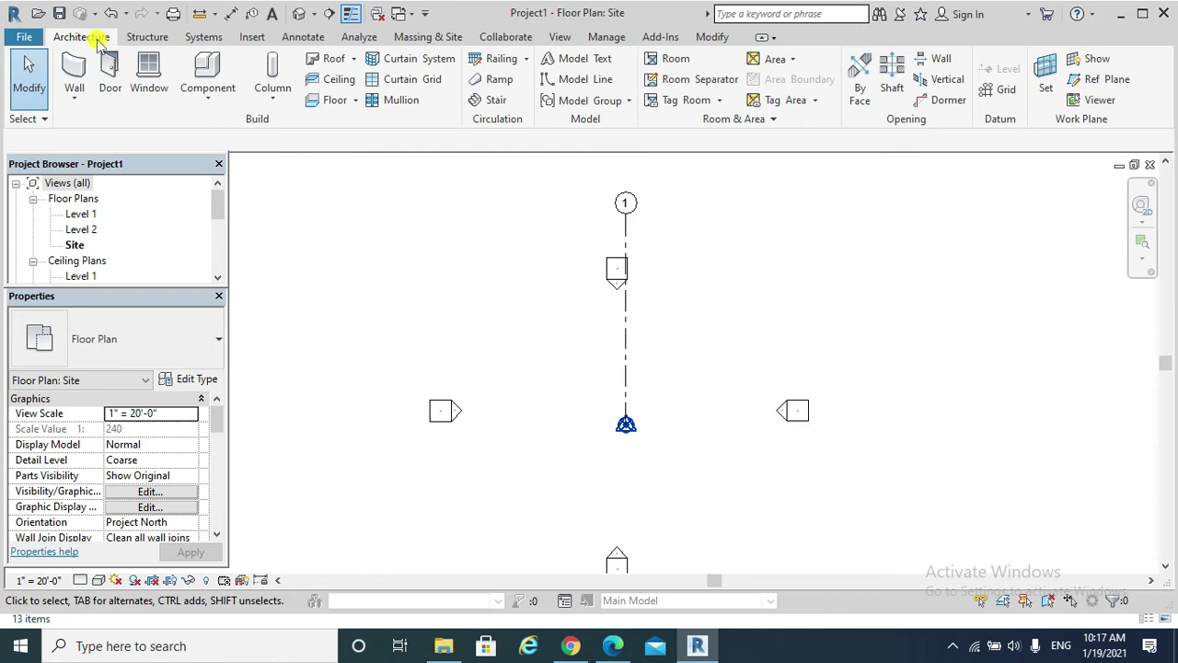
- Draw a horizontal grid rightward from the survey point and label it A
left_click(1006, 89)
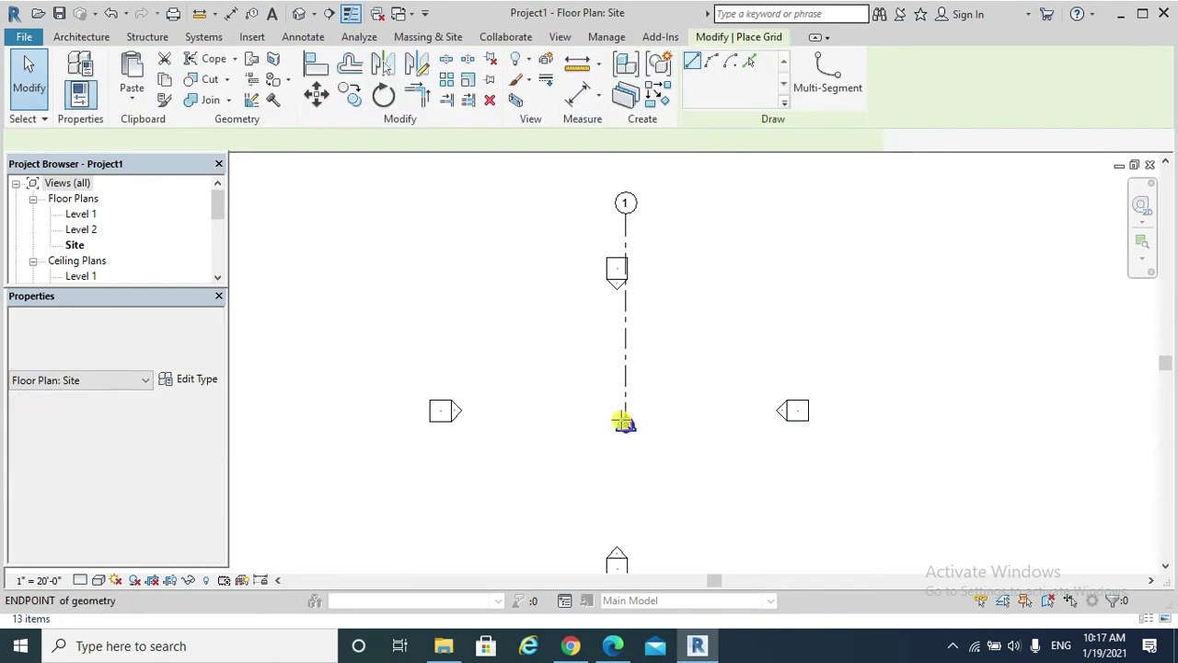
left_click(626, 425)
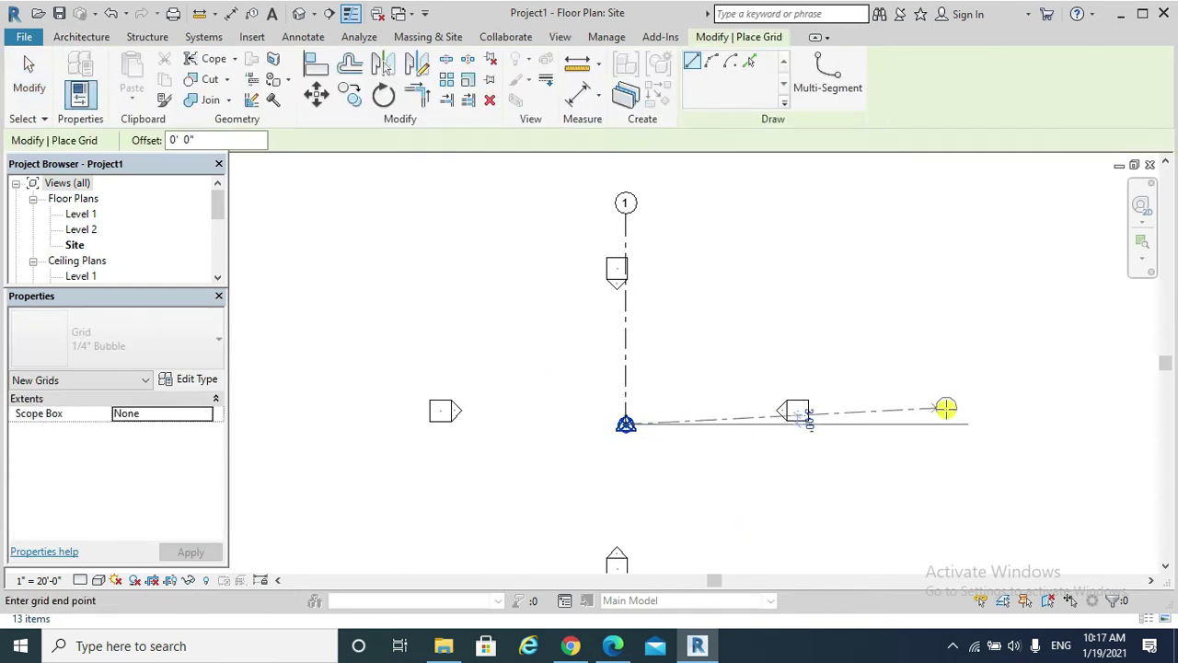
left_click(955, 428)
key("Escape")
key("Escape")
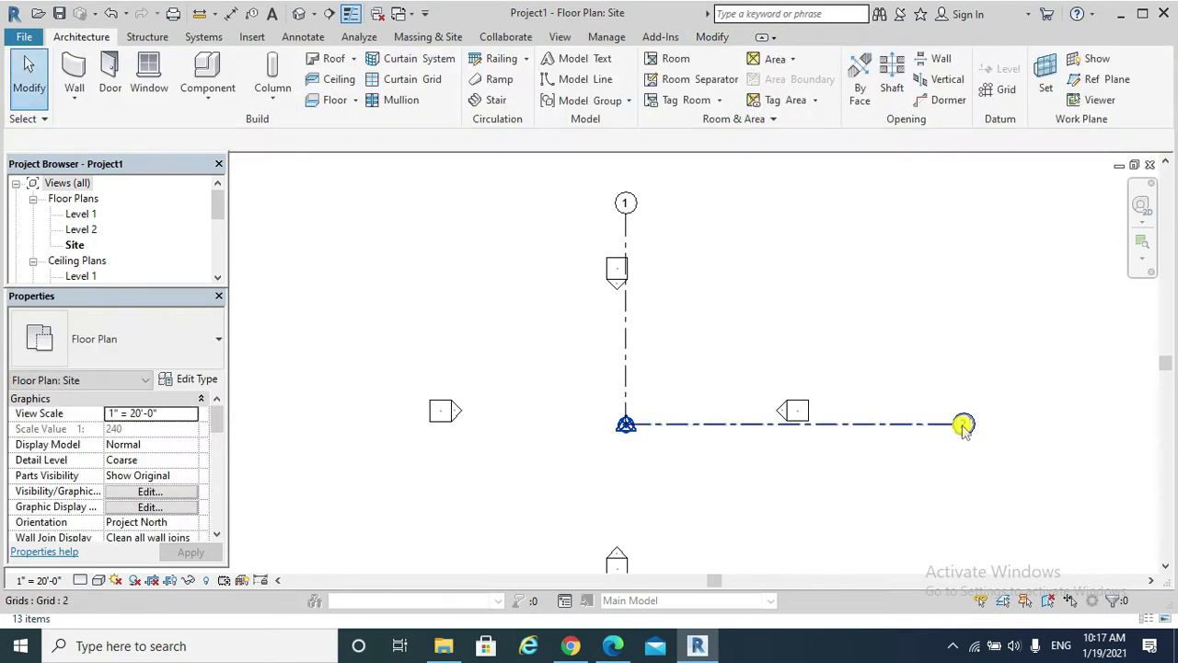
double_click(962, 426)
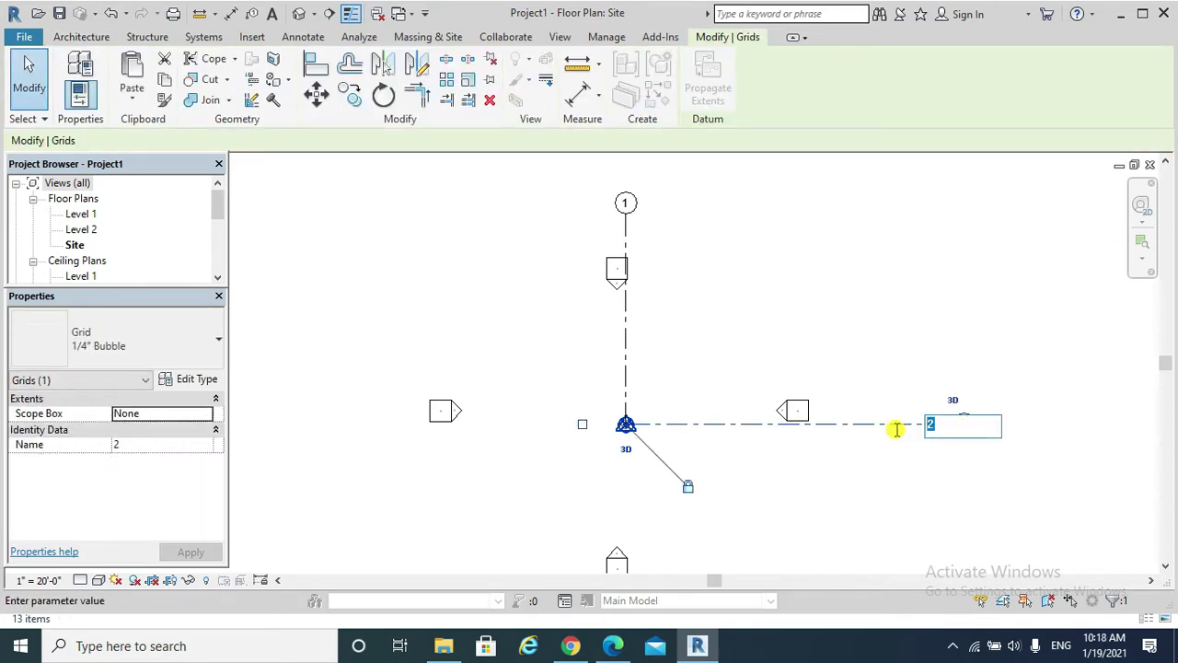
type("A")
key("Return")
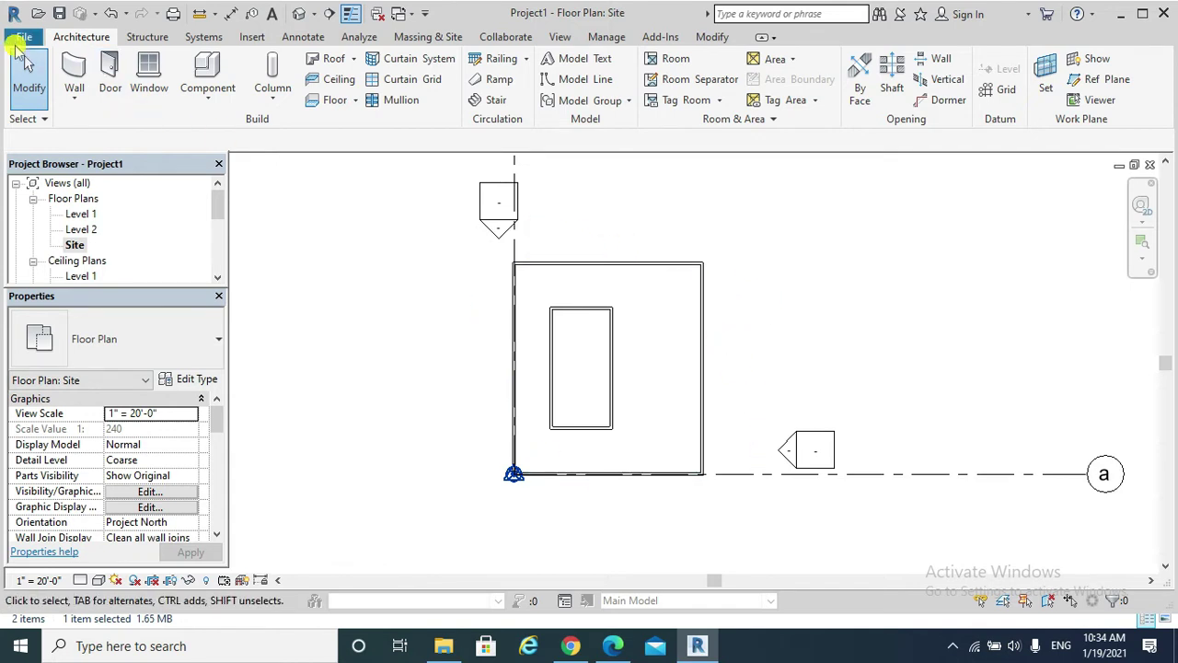
- Begin saving Project1 as a new project file, selecting the existing name
left_click(18, 40)
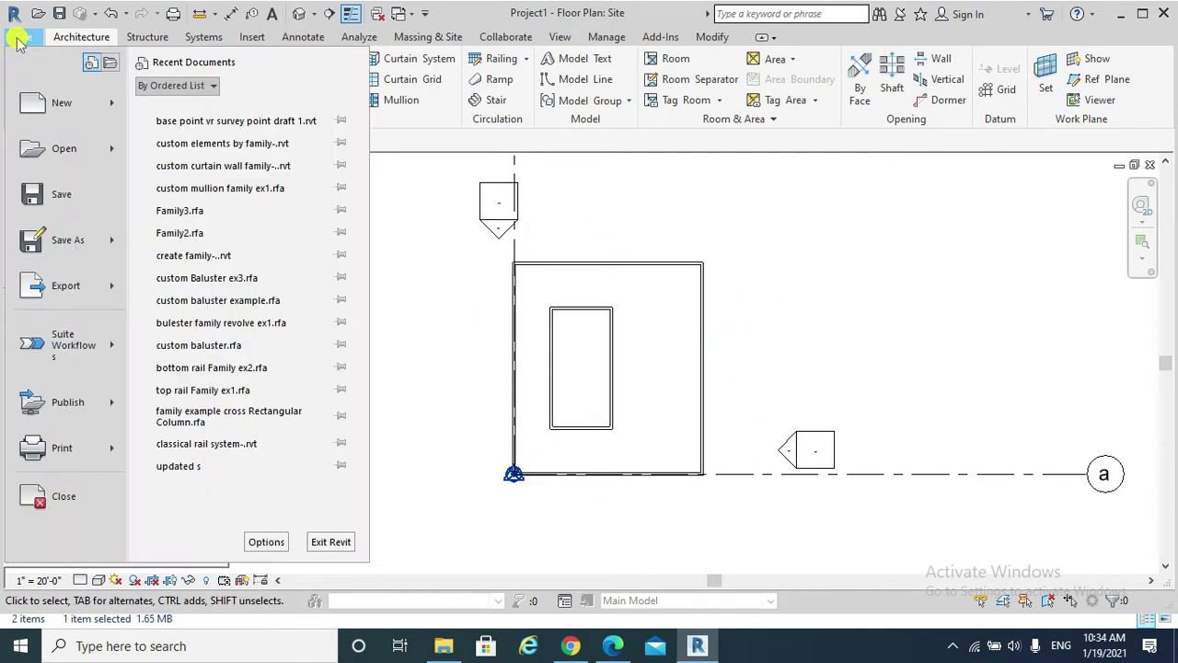
mouse_move(55, 239)
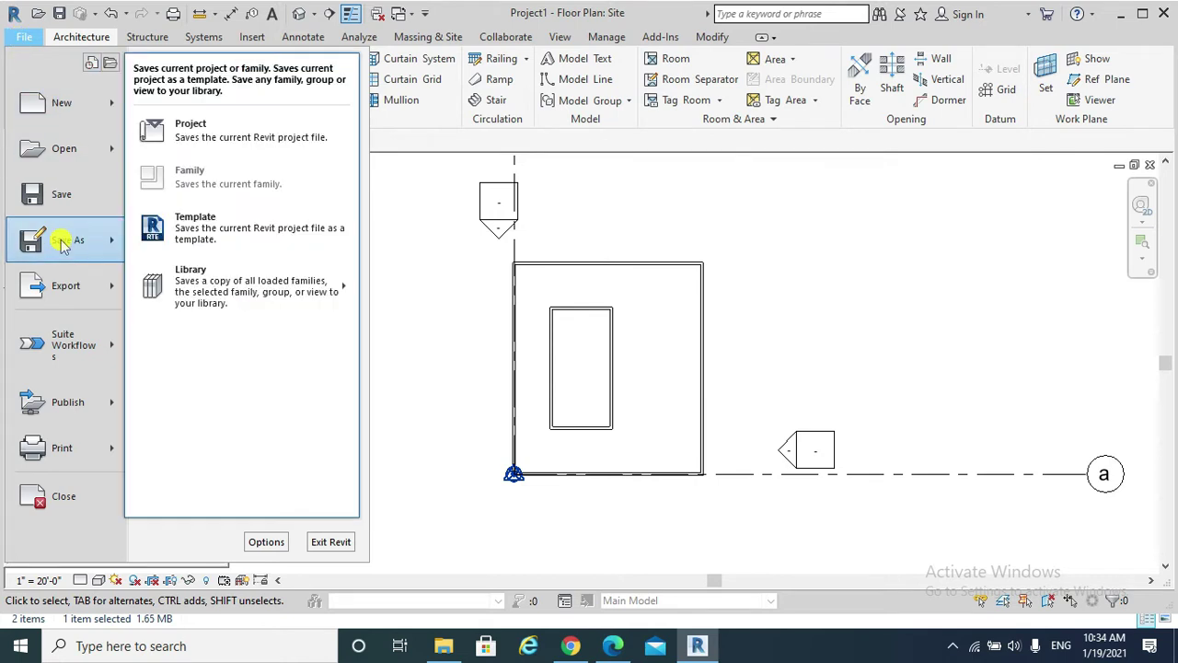
left_click(180, 128)
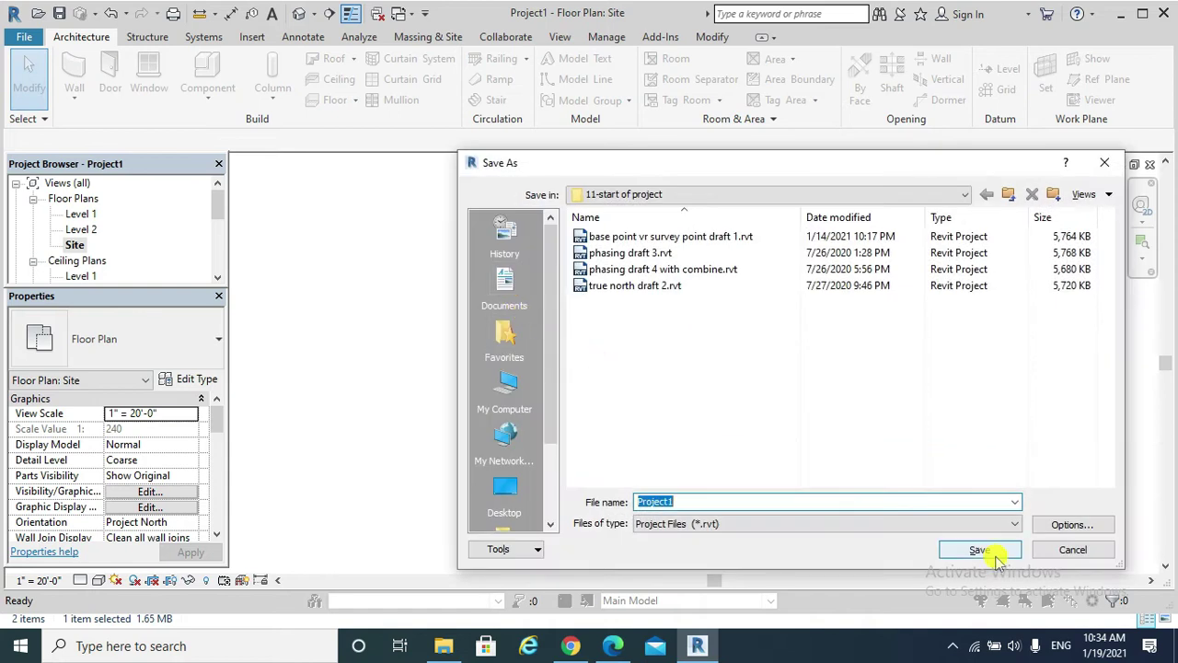
left_click(676, 506)
left_click_drag(676, 506, 635, 501)
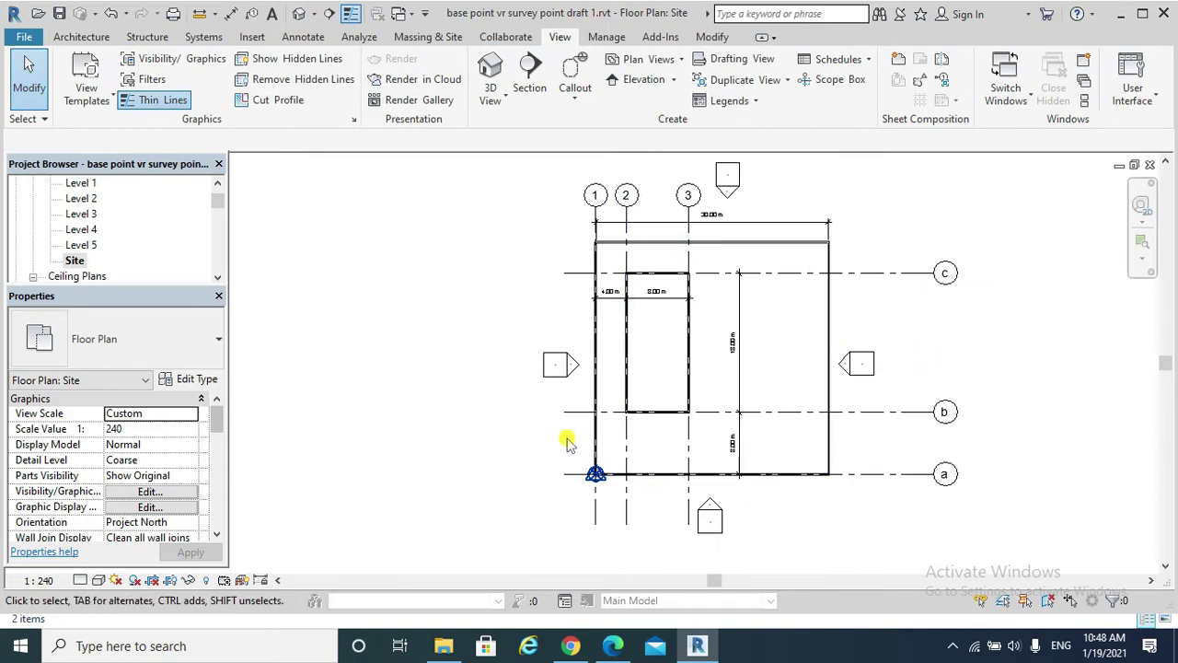
left_click(595, 474)
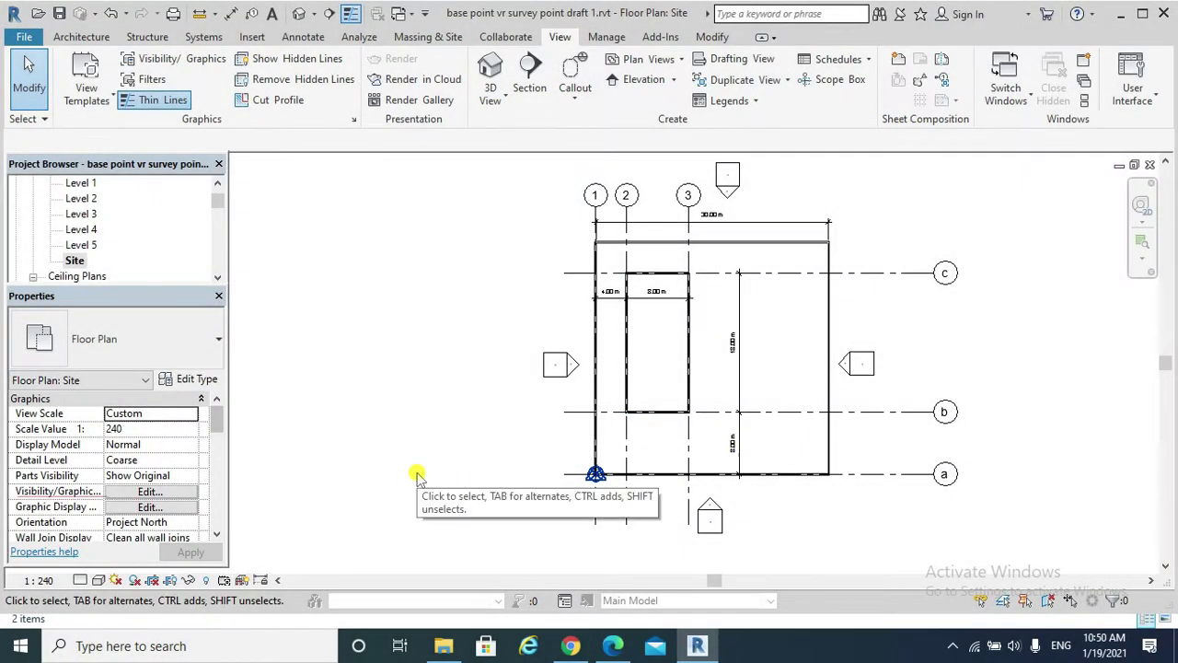
left_click(130, 493)
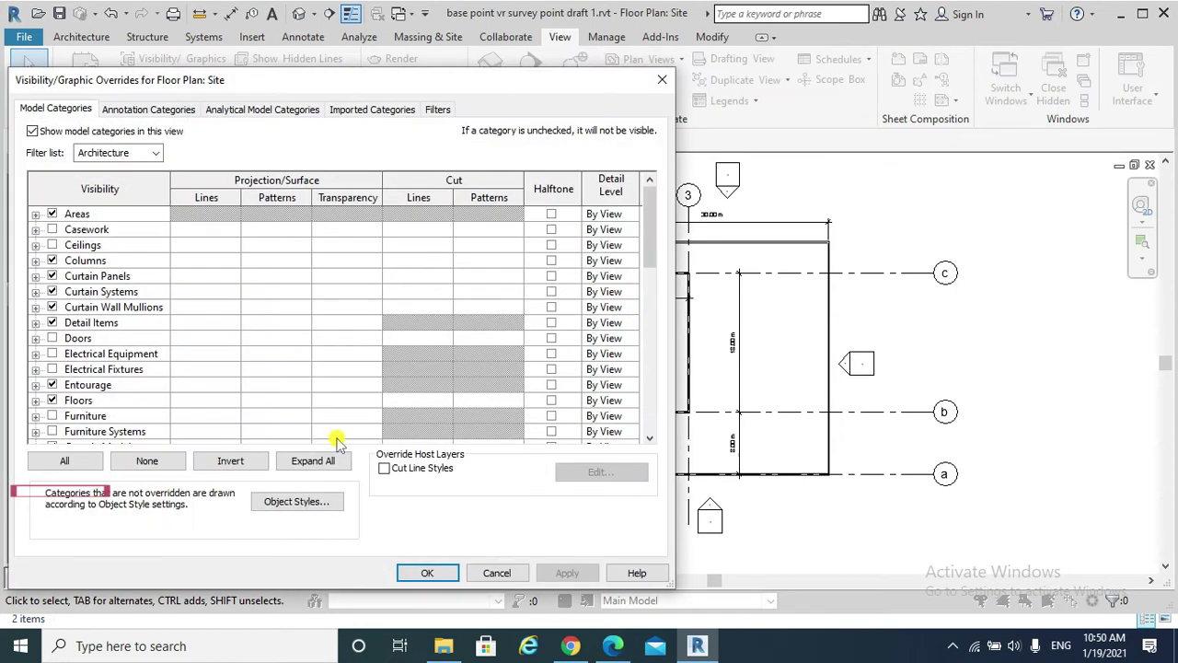
key("s")
key("s")
key("s")
key("s")
key("s")
key("s")
key("s")
key("s")
key("s")
key("s")
key("s")
key("s")
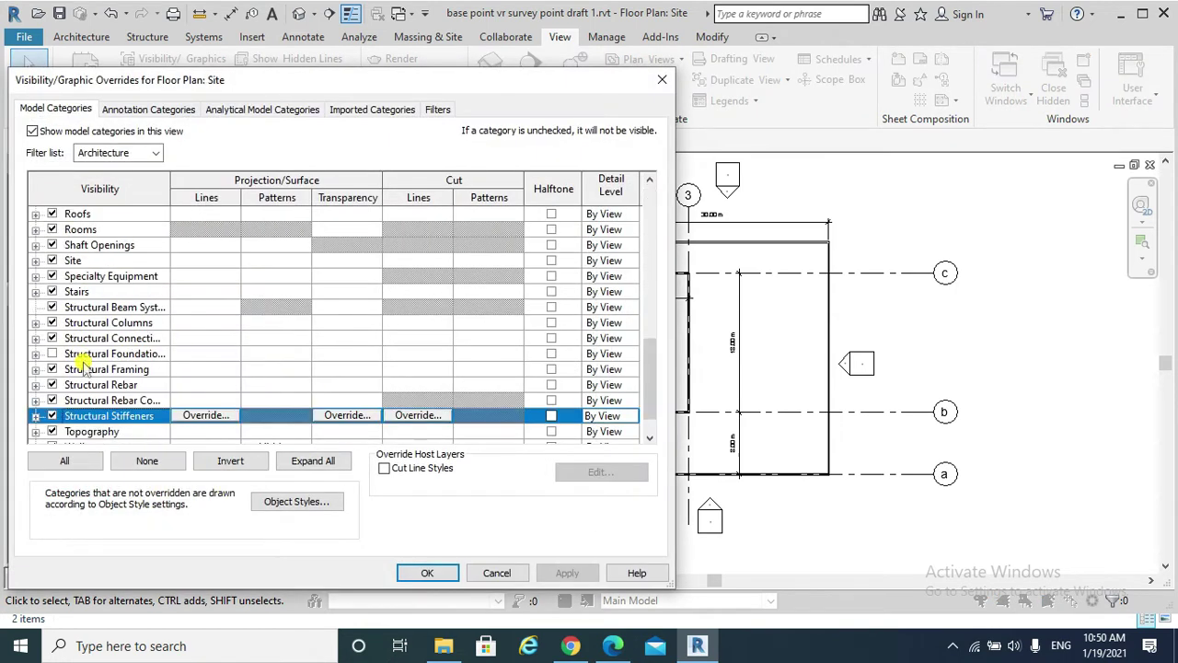
key("s")
left_click(79, 264)
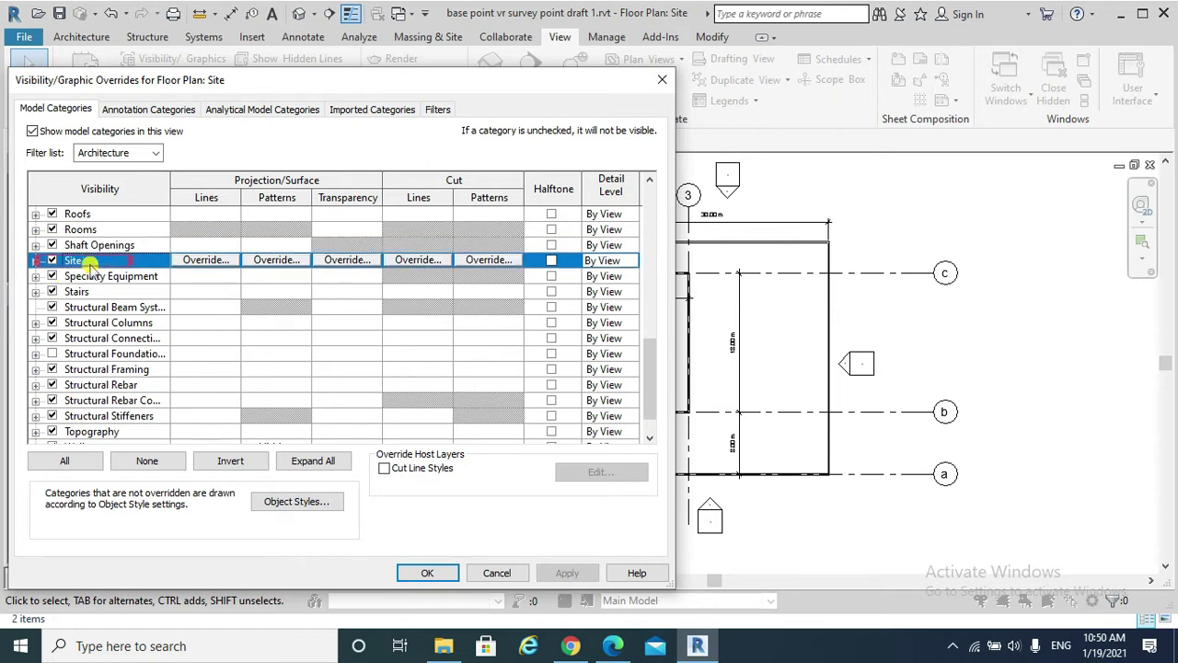
left_click(35, 260)
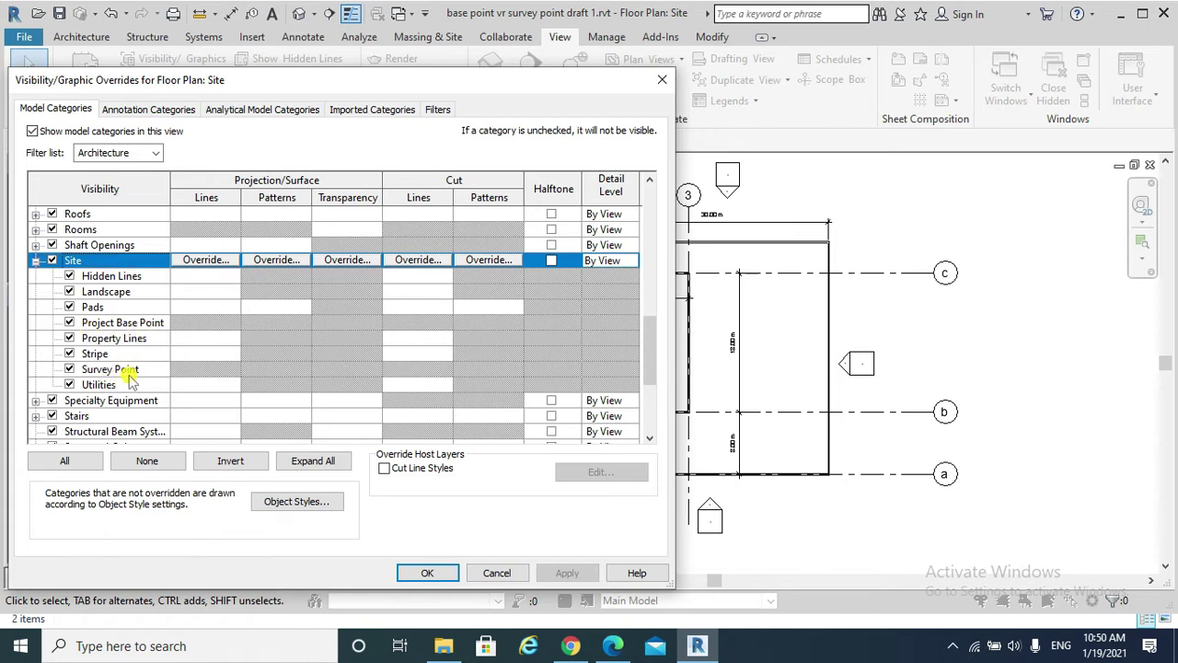
left_click(425, 573)
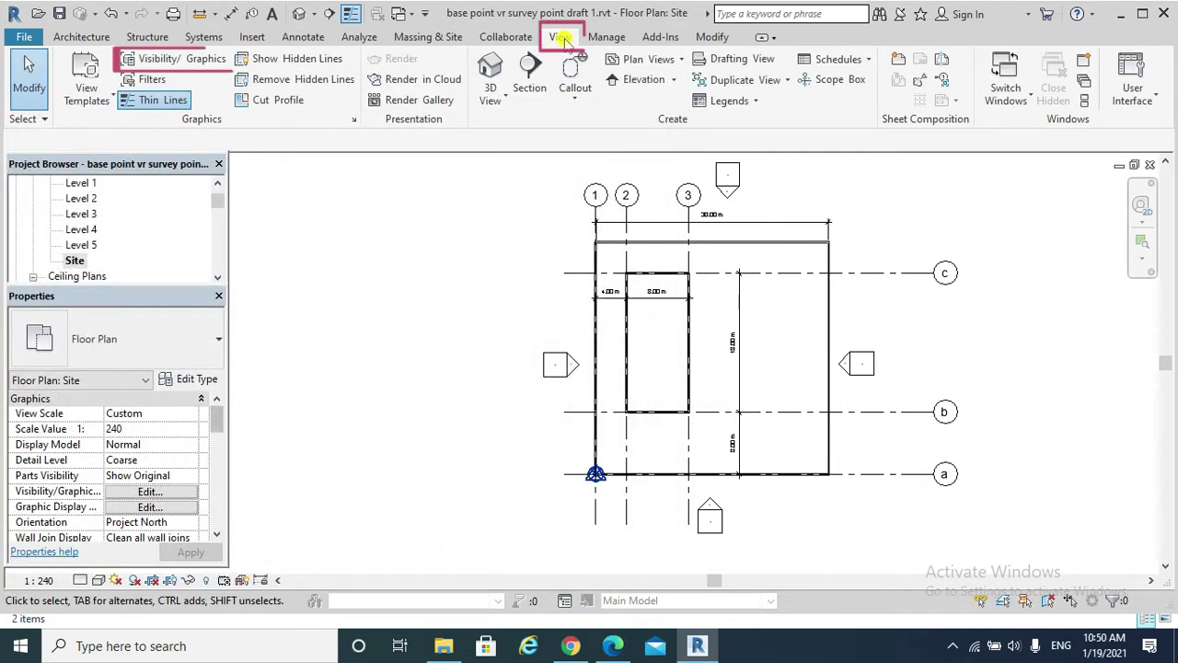
- Open Visibility/Graphics for the Site plan and expand the Site category
left_click(174, 68)
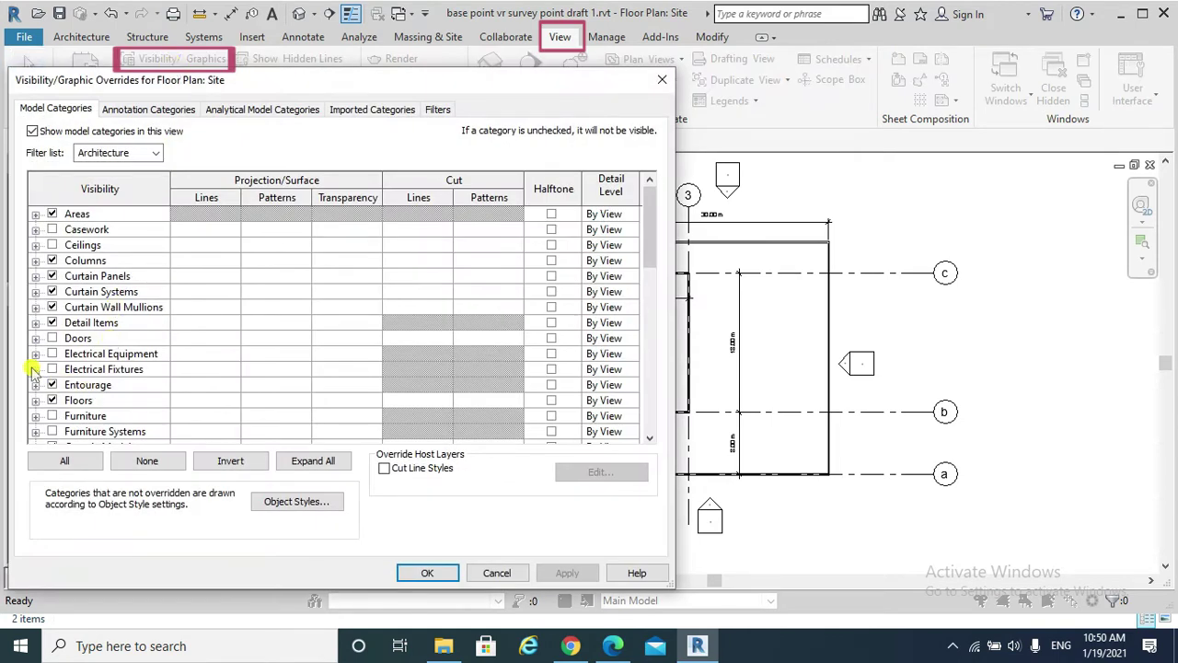
scroll(55, 364, "down", 8)
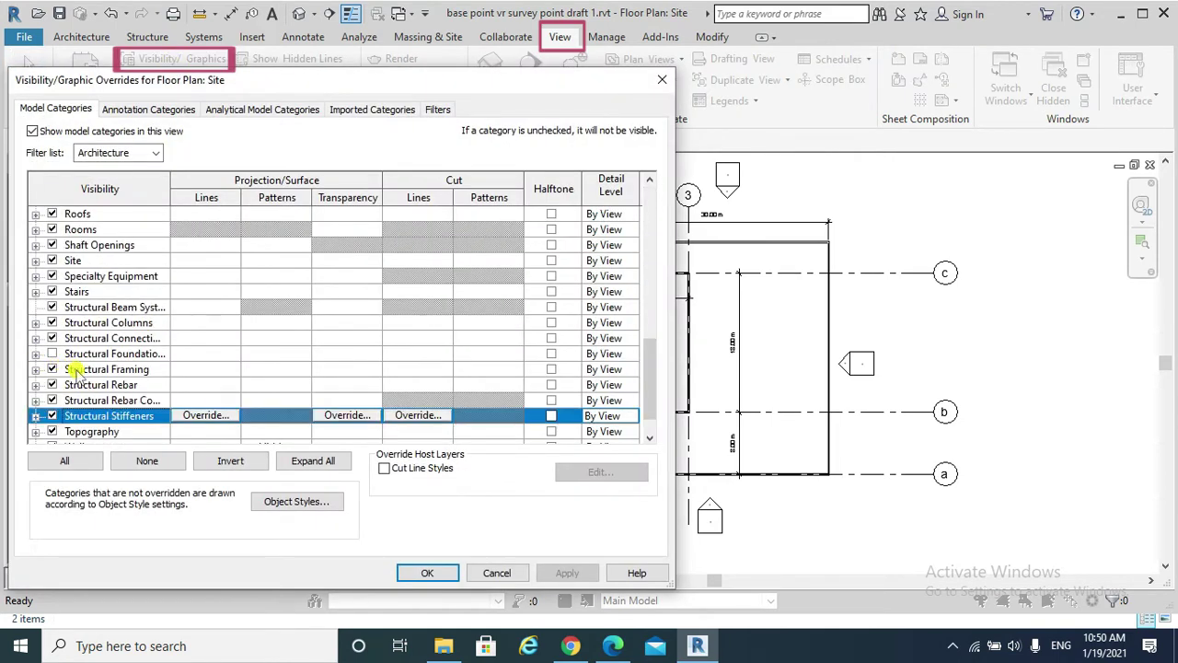
key("s")
left_click(83, 260)
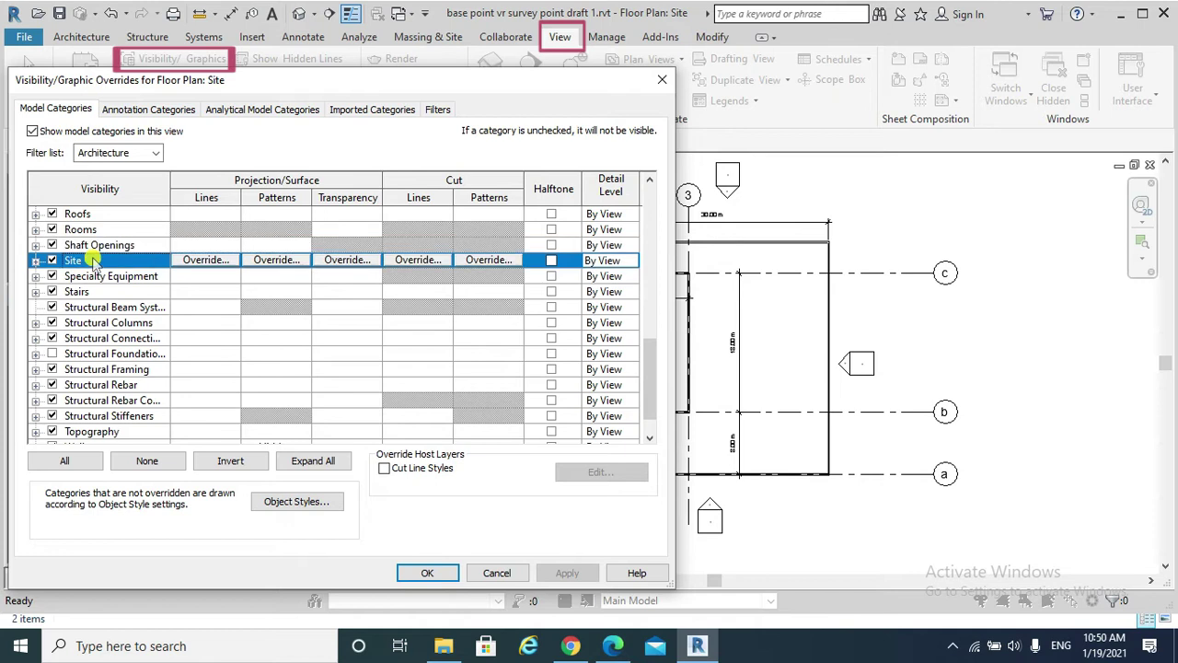
left_click(35, 261)
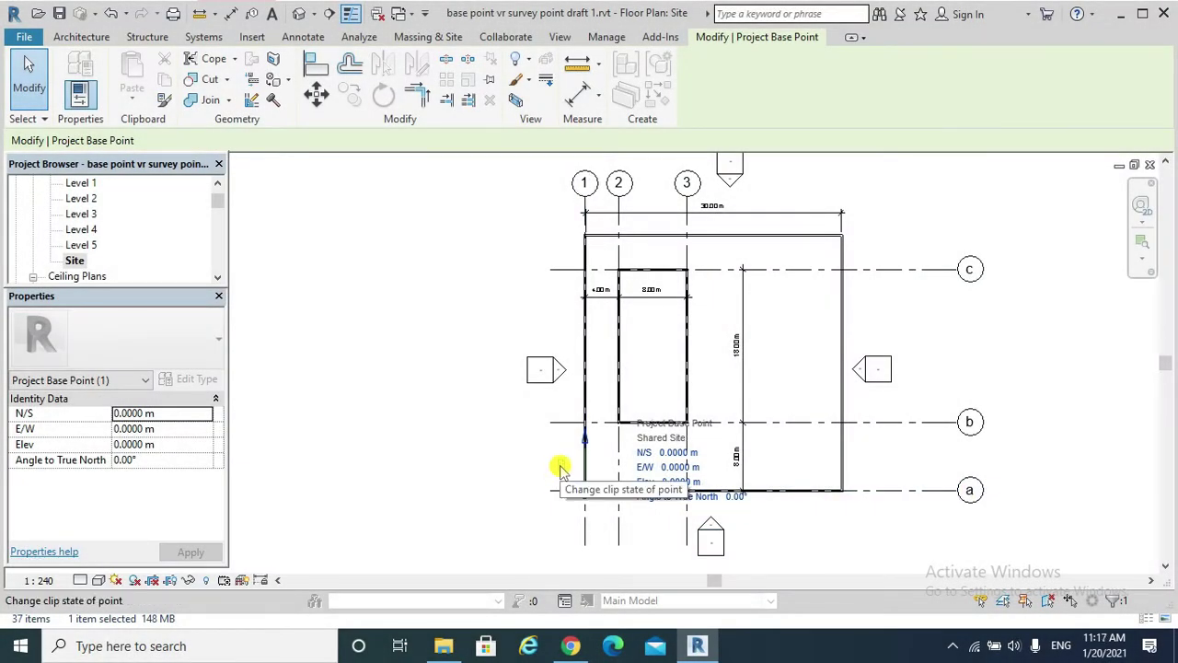
- Toggle the Project Base Point's paperclip clip state at the grid 1/a corner
left_click(560, 467)
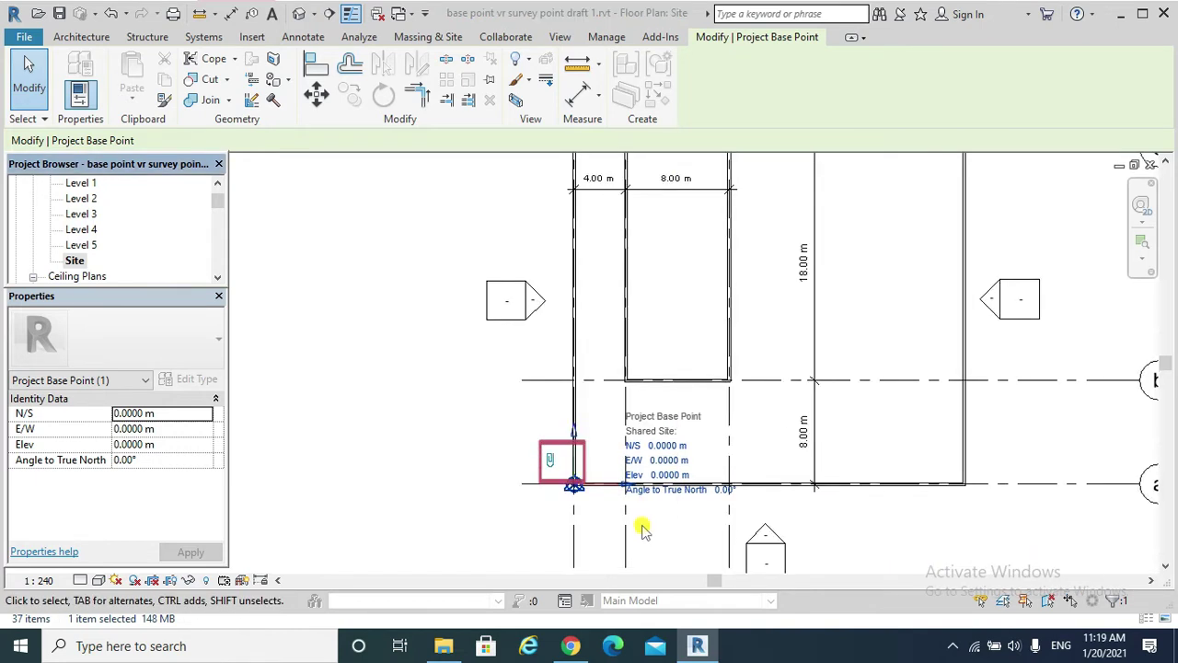
left_click(551, 461)
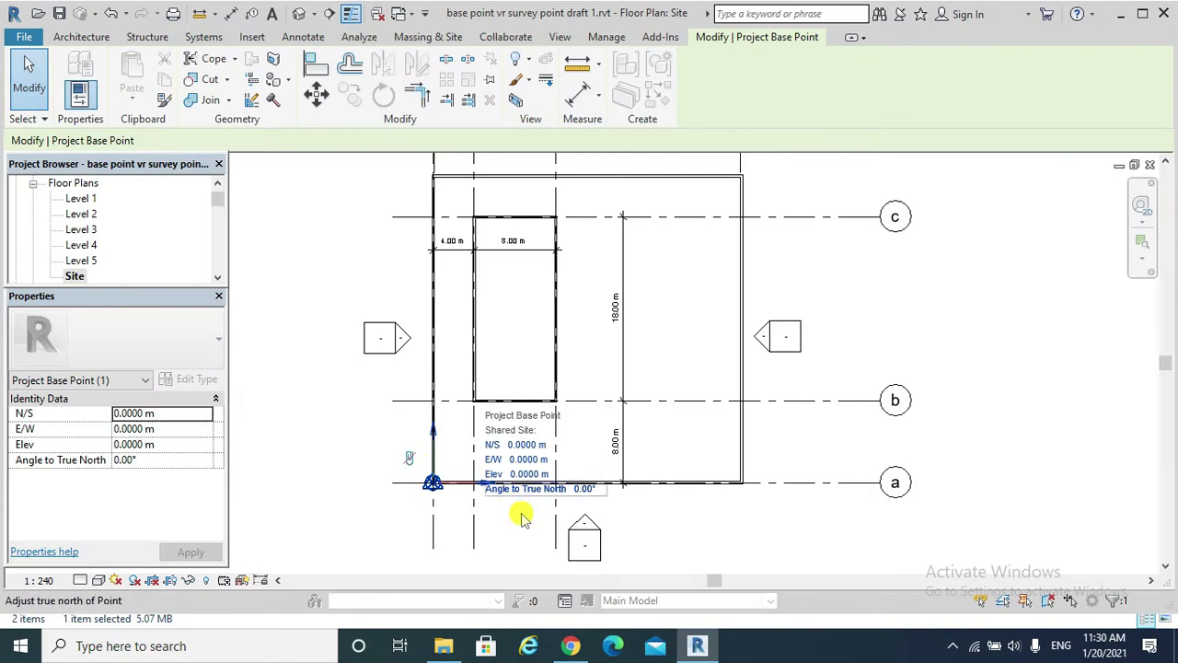
scroll(525, 518, "up", 1)
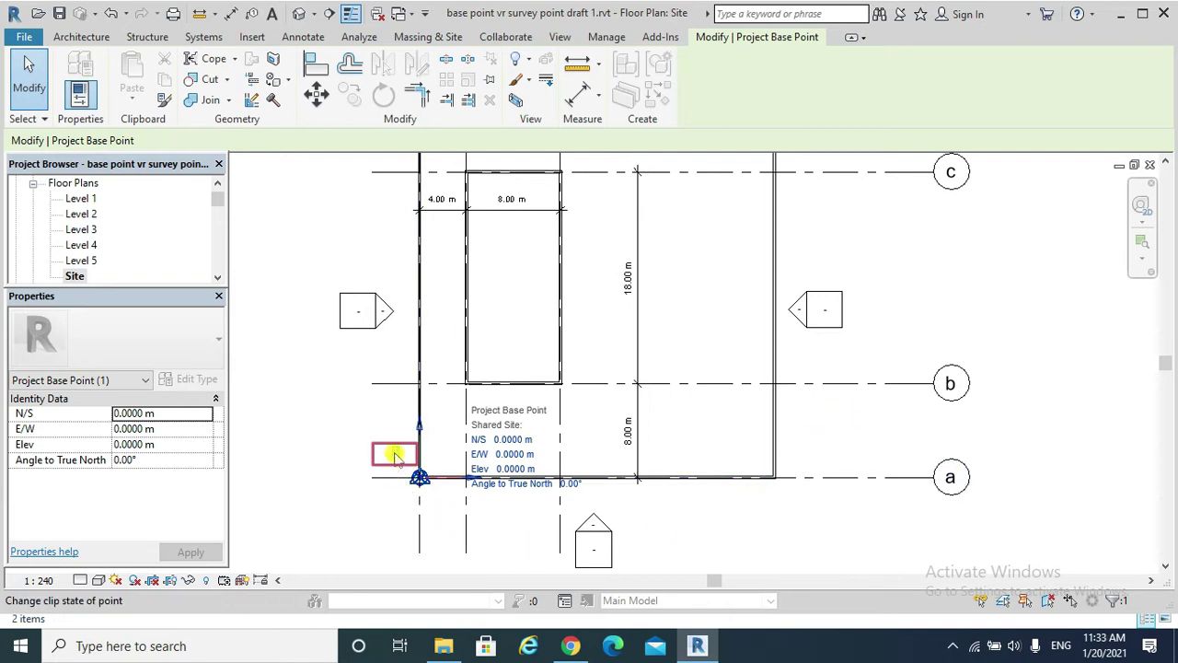
left_click(394, 454)
- Move the Project Base Point to the grid 2/b wall endpoint (N/S 8 m, E/W 4 m)
left_click(316, 96)
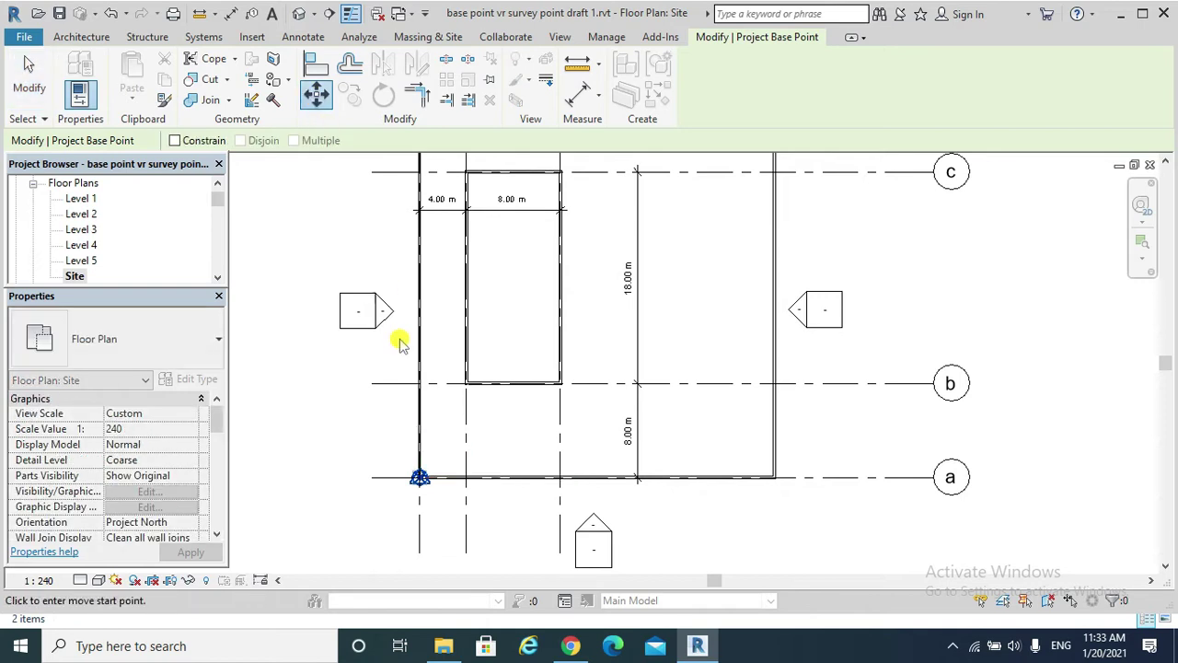
left_click(419, 478)
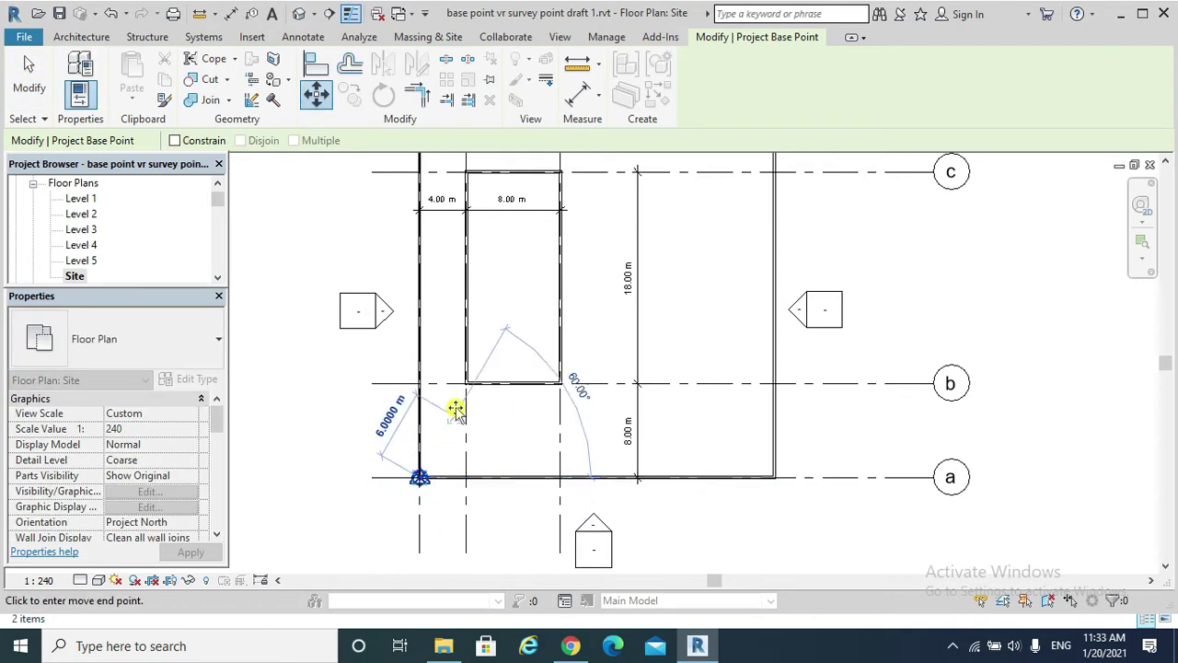
scroll(466, 389, "up", 2)
scroll(467, 391, "up", 2)
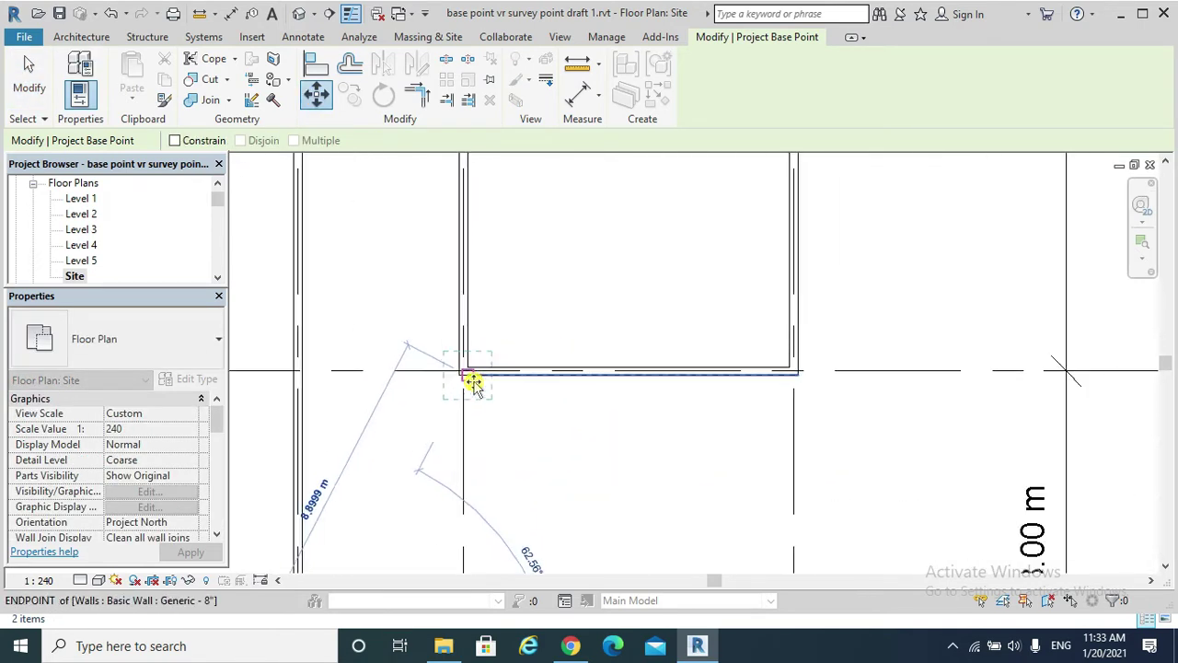
left_click(463, 365)
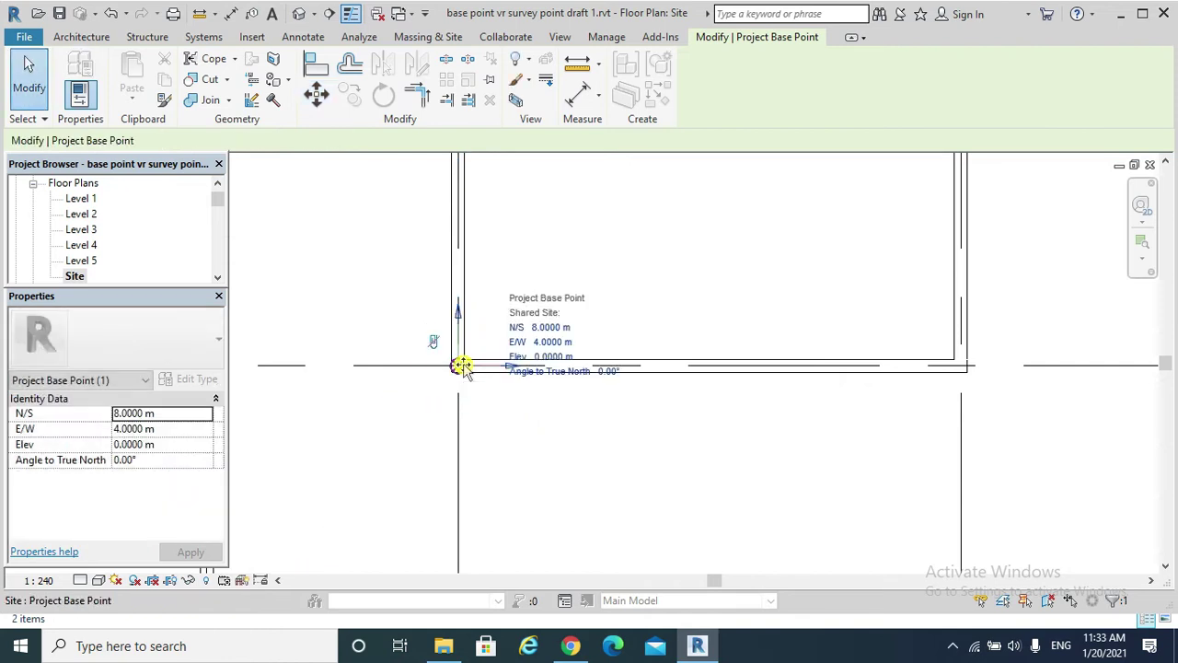
scroll(478, 423, "down", 1)
scroll(479, 423, "down", 4)
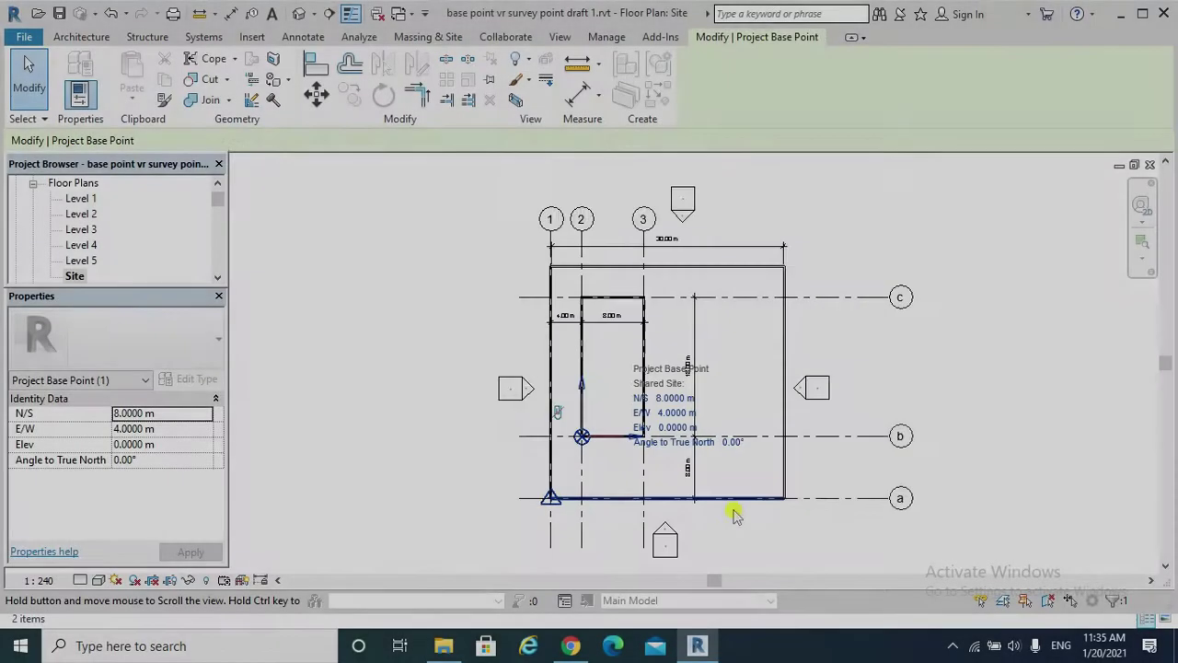
middle_click_drag(736, 515, 734, 516)
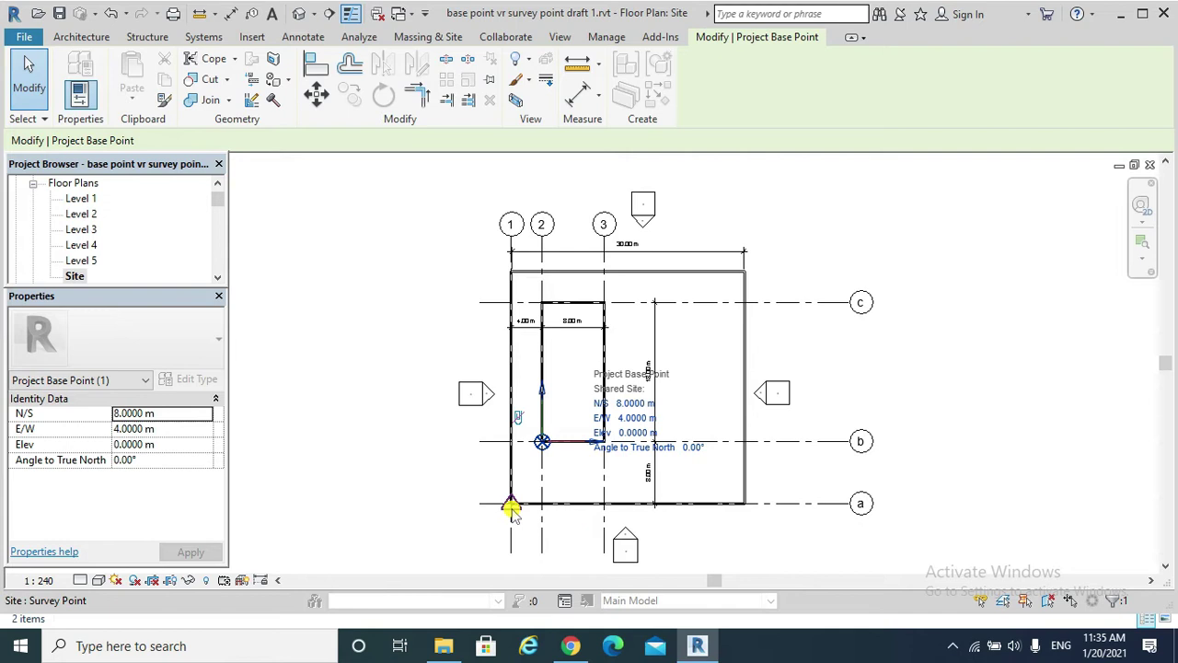
- Reselect the Project Base Point at grid 2/b and pan the plan left
left_click(952, 547)
scroll(934, 399, "up", 2)
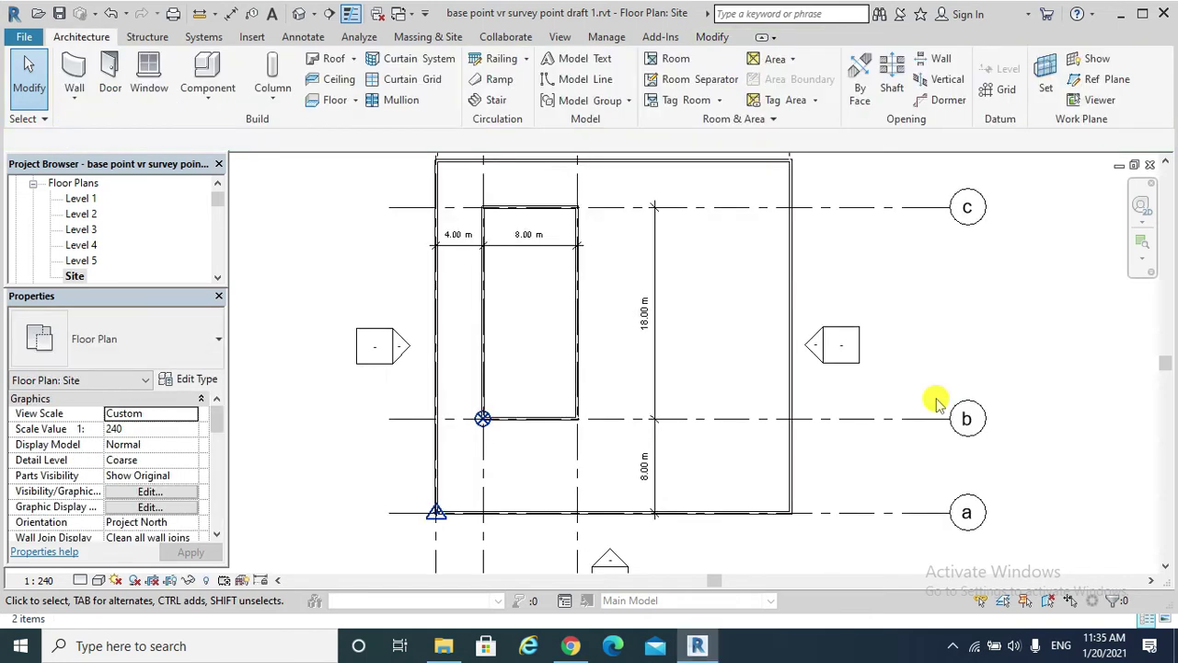
scroll(933, 399, "down", 1)
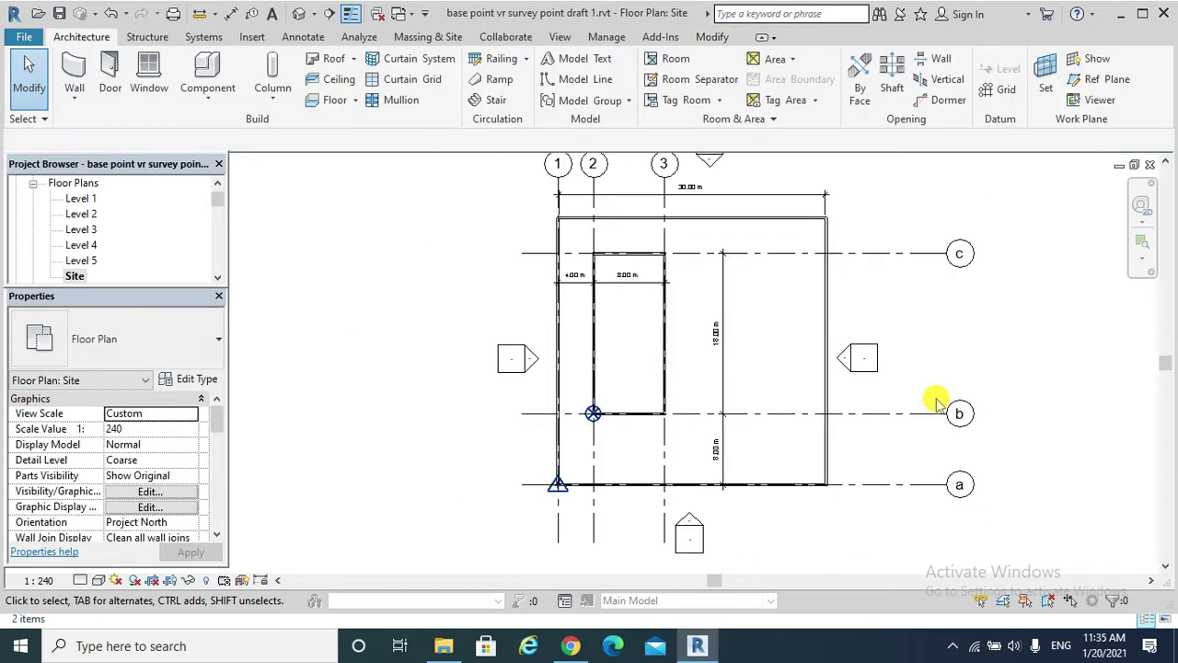
left_click(592, 414)
scroll(816, 492, "down", 1)
middle_click_drag(817, 492, 728, 510)
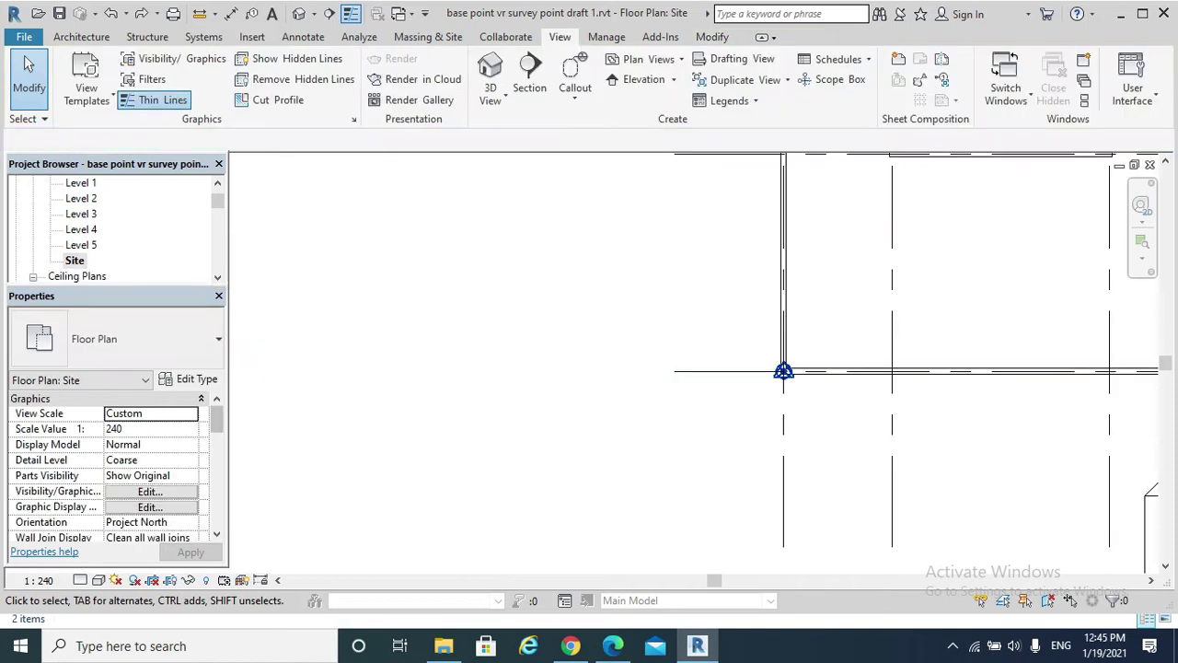
- Window-select around the base point and filter out the Survey Point, keeping only the Project Base Point
left_click_drag(739, 324, 834, 446)
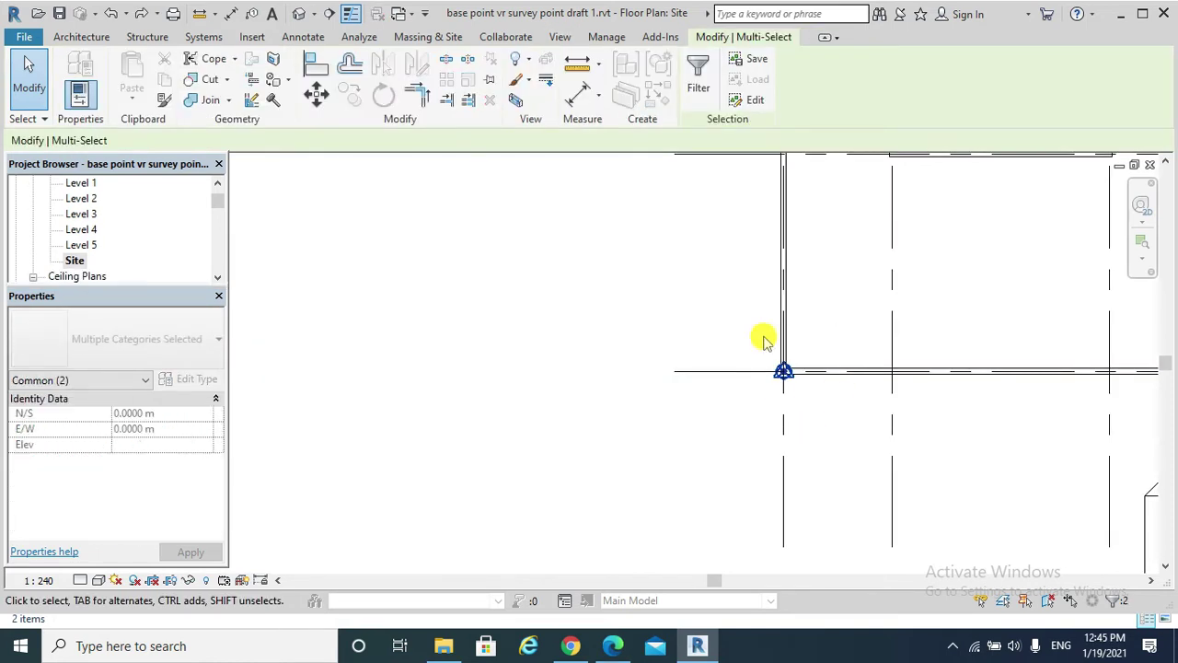
left_click(700, 88)
left_click(436, 219)
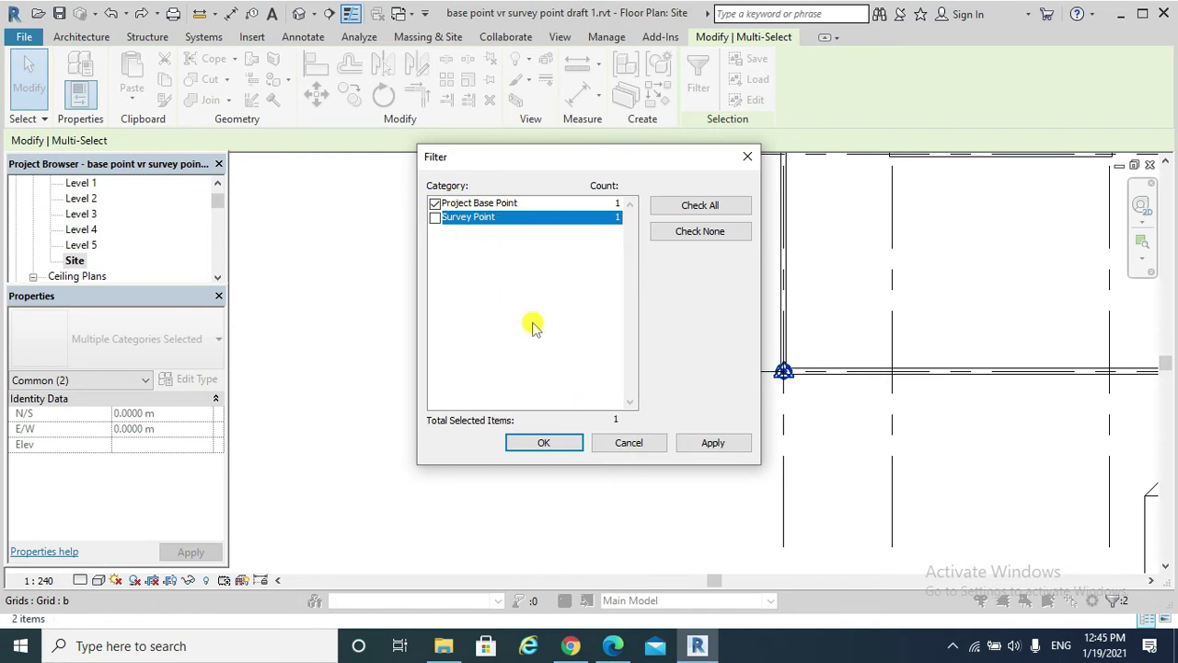
left_click(710, 442)
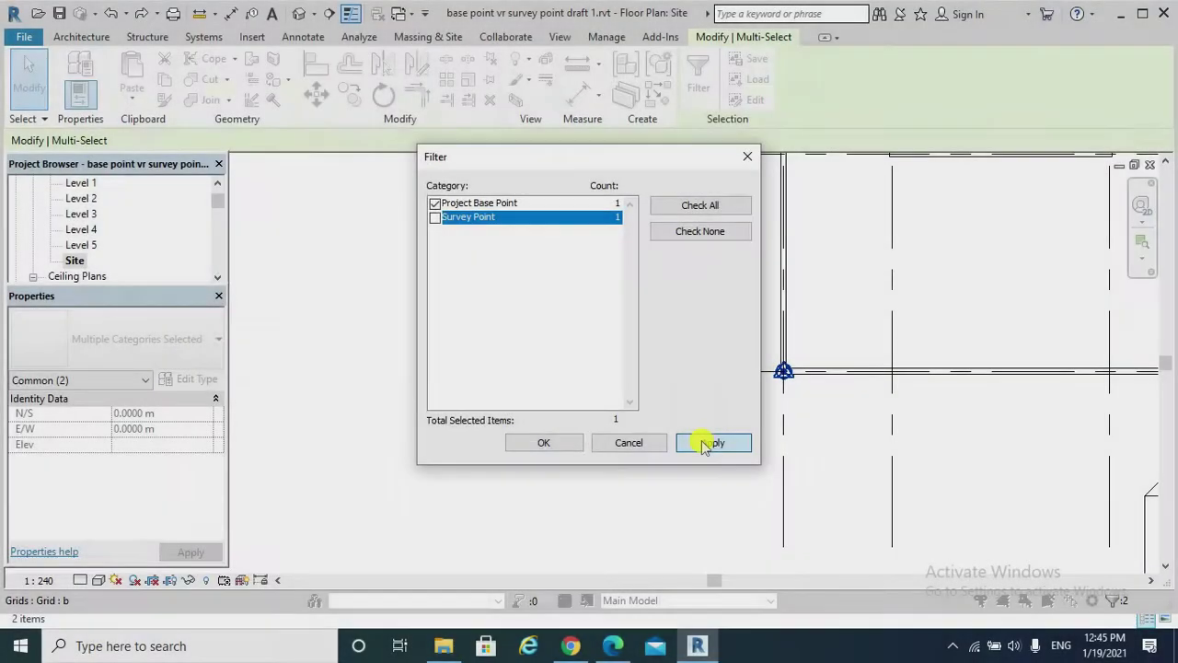
left_click(712, 442)
left_click(558, 442)
left_click(781, 371)
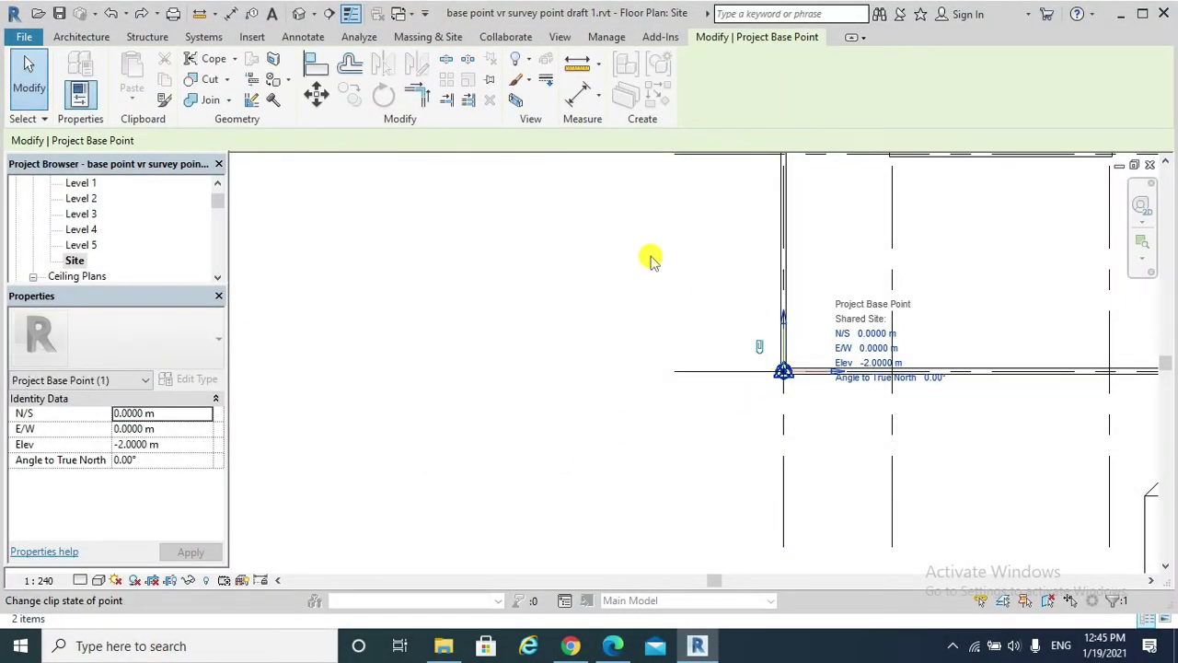
- Move the Project Base Point onto the wall corner, N/S 8 m and E/W 4 m
left_click(317, 95)
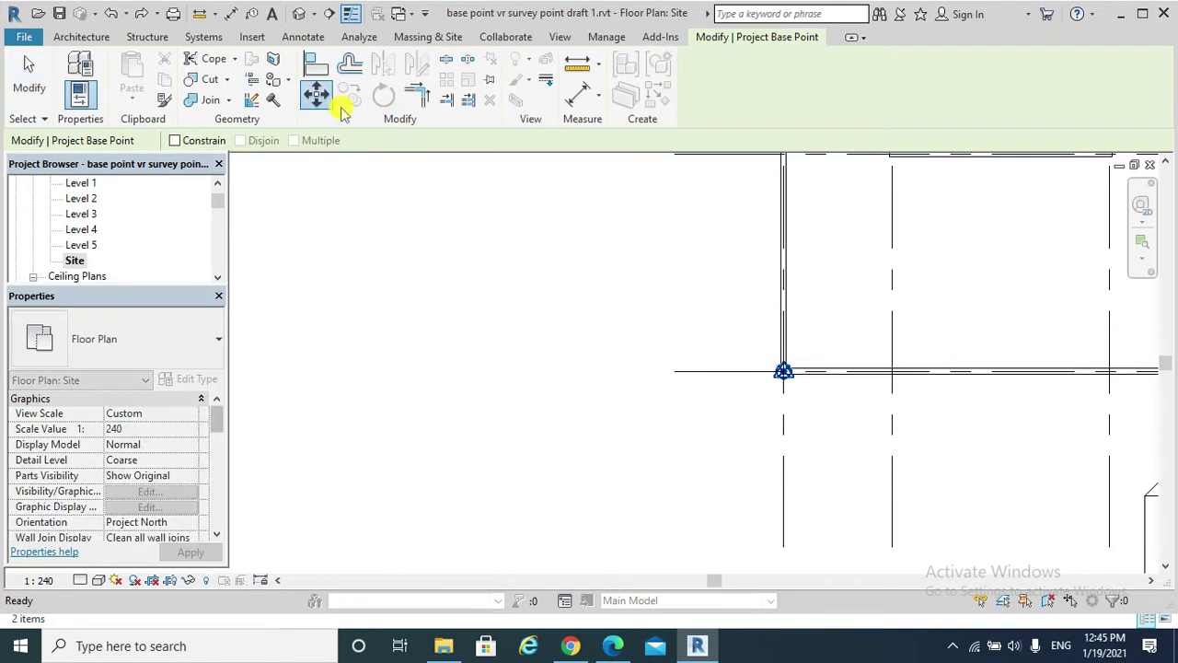
left_click(783, 371)
scroll(831, 316, "down", 2)
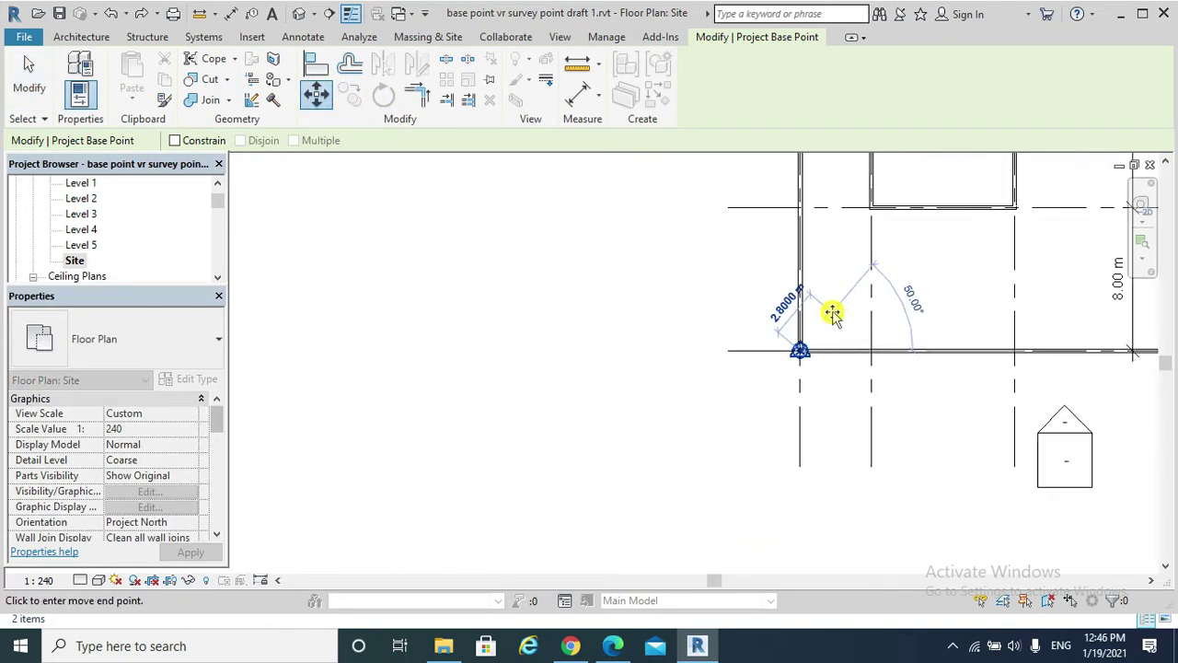
scroll(842, 372, "up", 4)
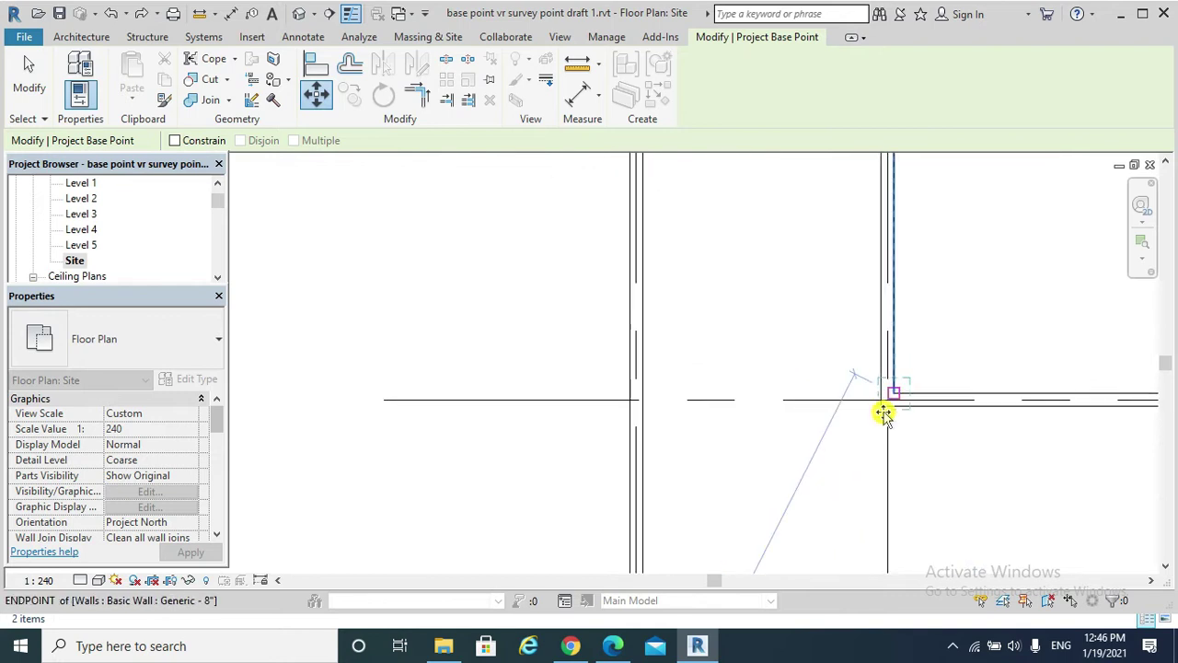
left_click(888, 398)
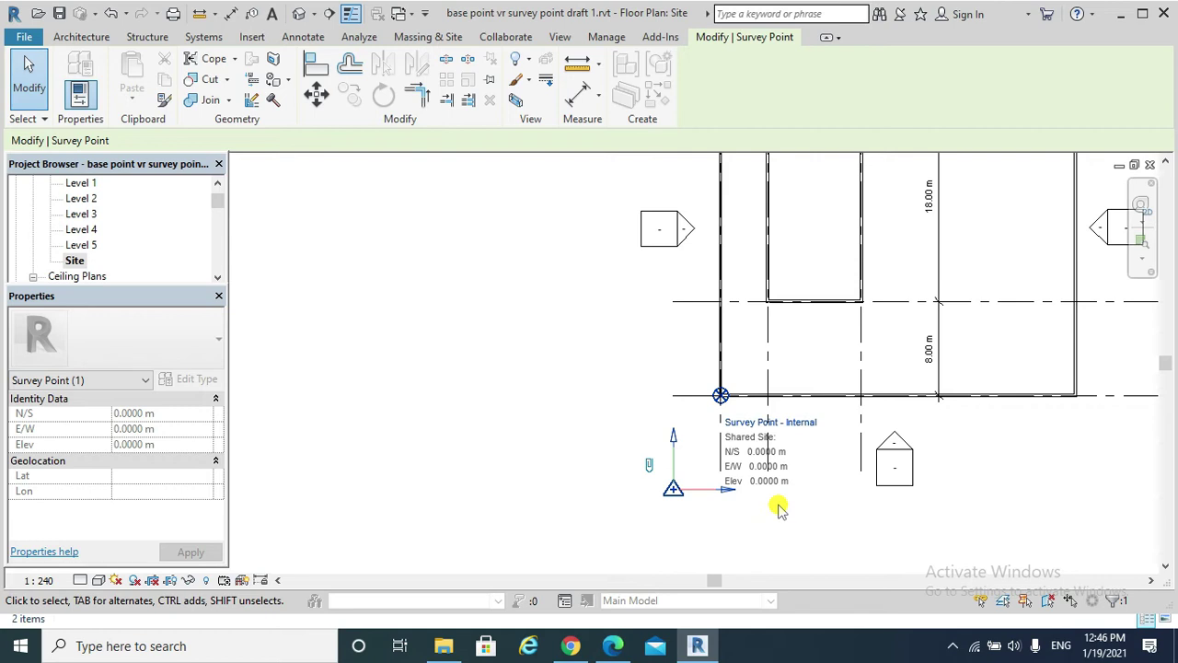
scroll(778, 509, "down", 3)
scroll(753, 230, "down", 2)
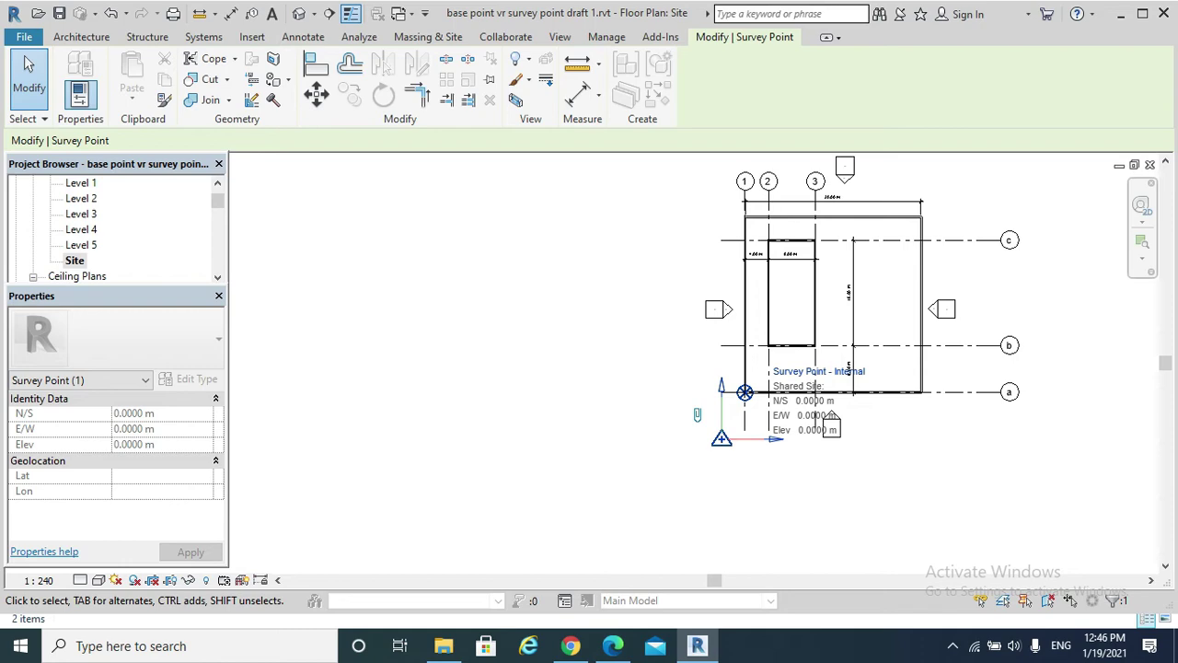
scroll(760, 476, "up", 2)
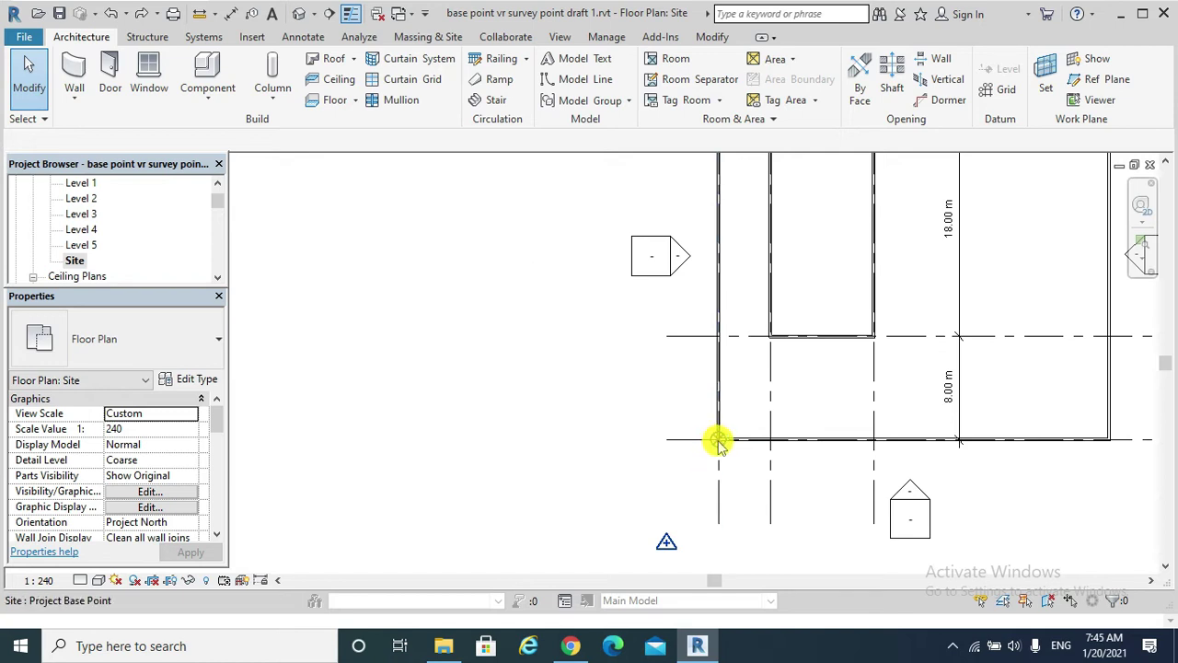
- Reset the Project Base Point's N/S and E/W coordinates to 0
left_click(717, 439)
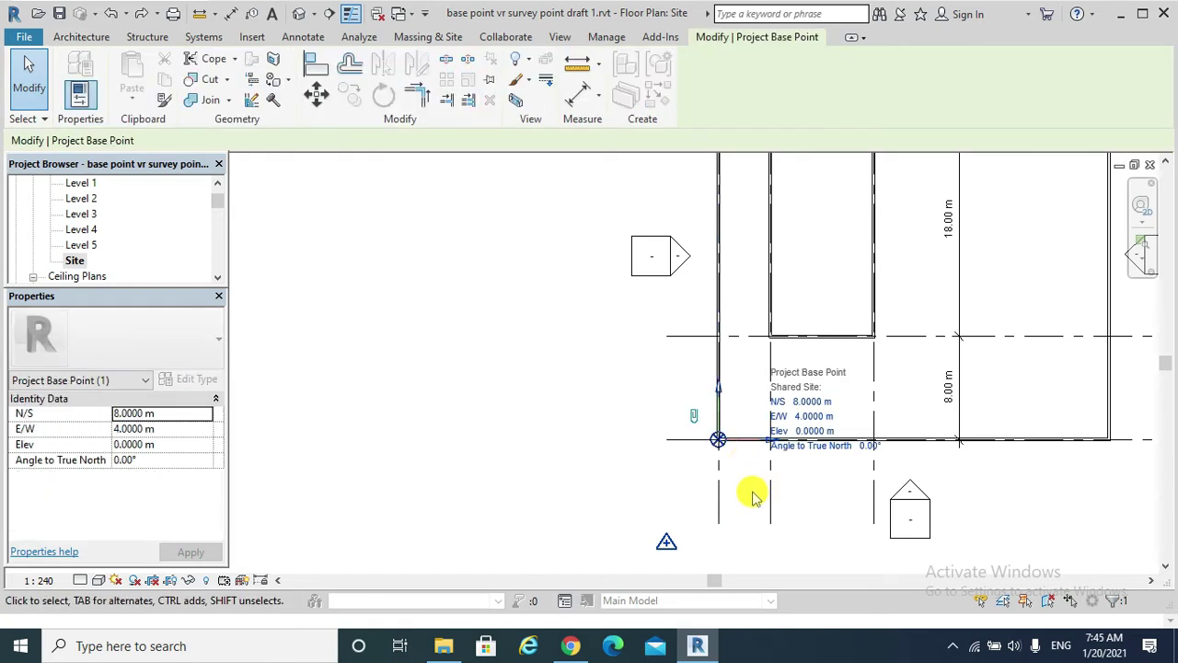
left_click(816, 402)
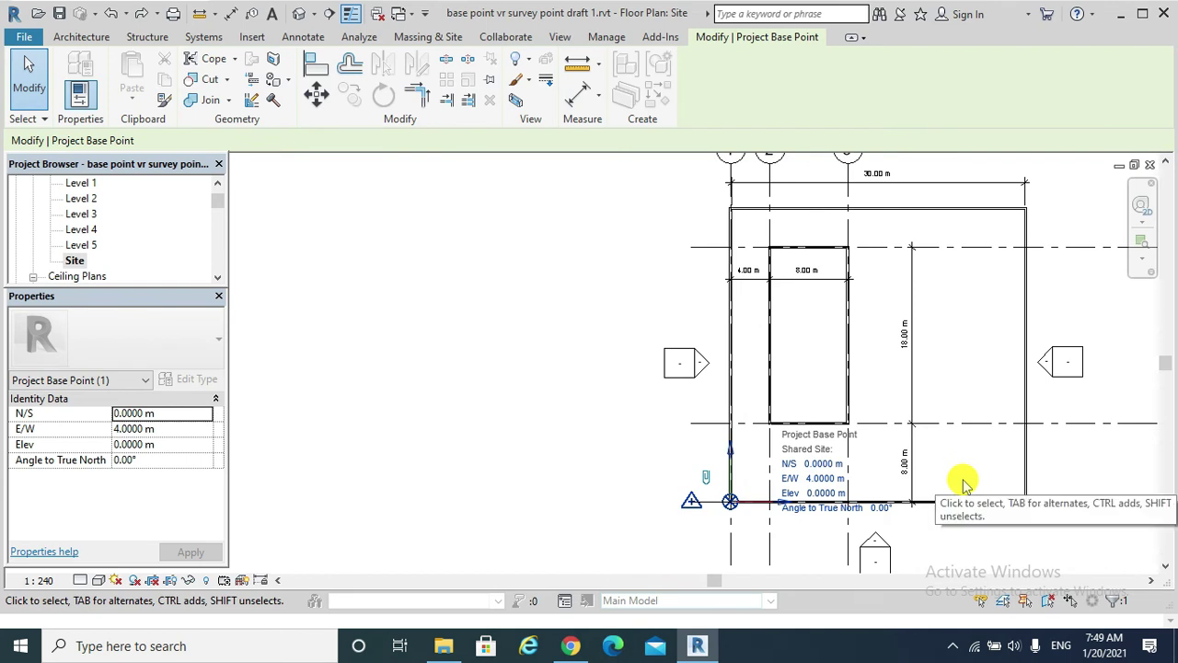
left_click(831, 488)
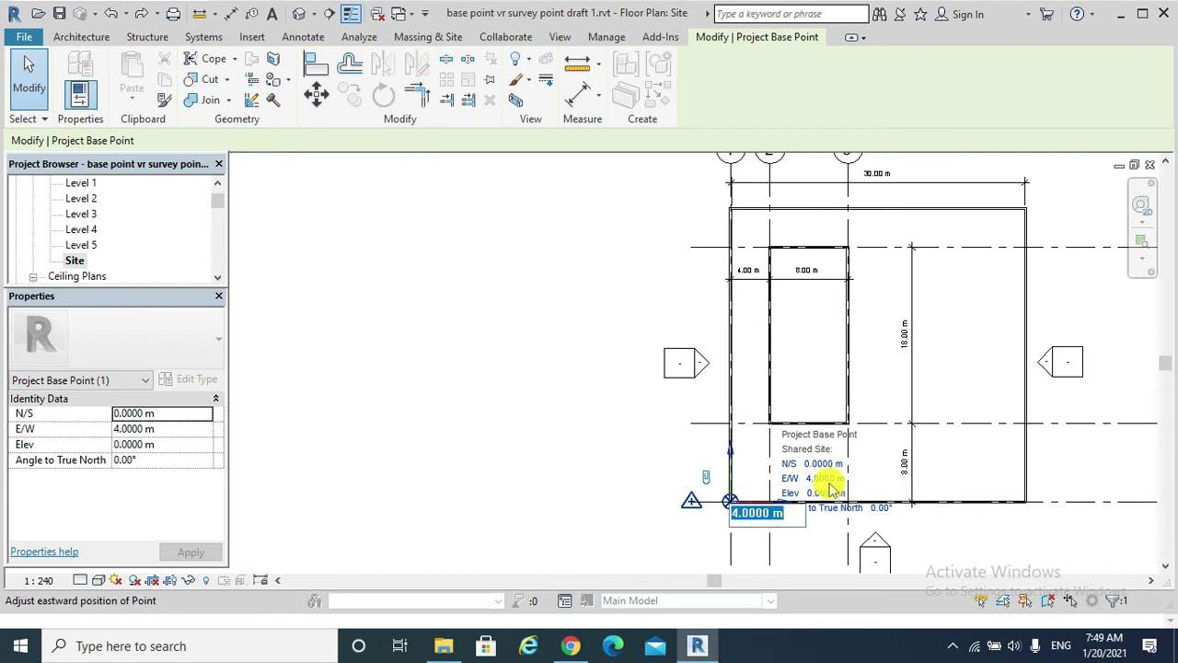
type("0")
key("Return")
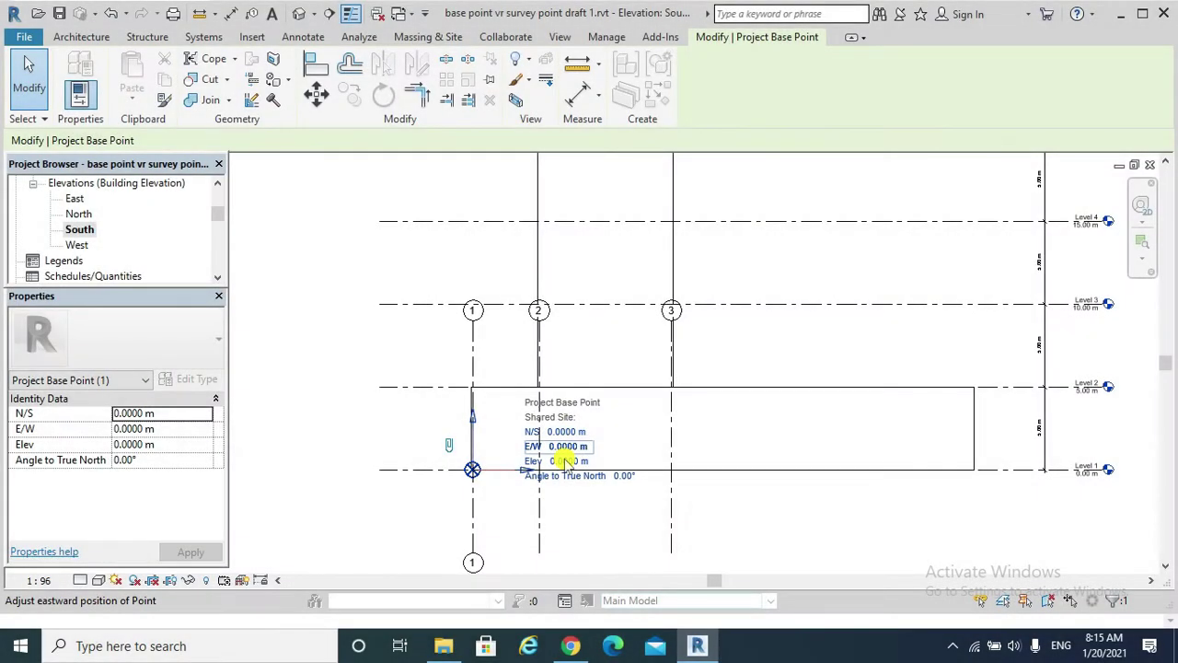
- Check the project base point's E/W coordinate value, which reads 0.0000 m
left_click(563, 451)
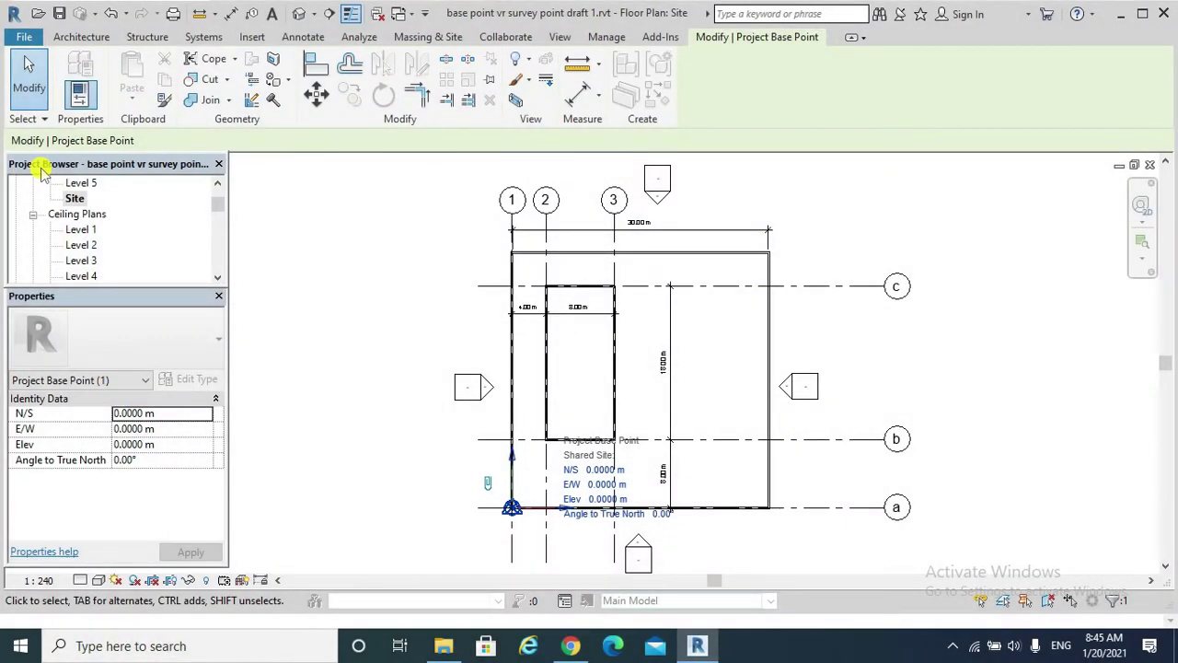
- In the South elevation, set the Project Base Point's elevation to -2 m
scroll(81, 233, "down", 1)
scroll(81, 234, "down", 2)
double_click(79, 245)
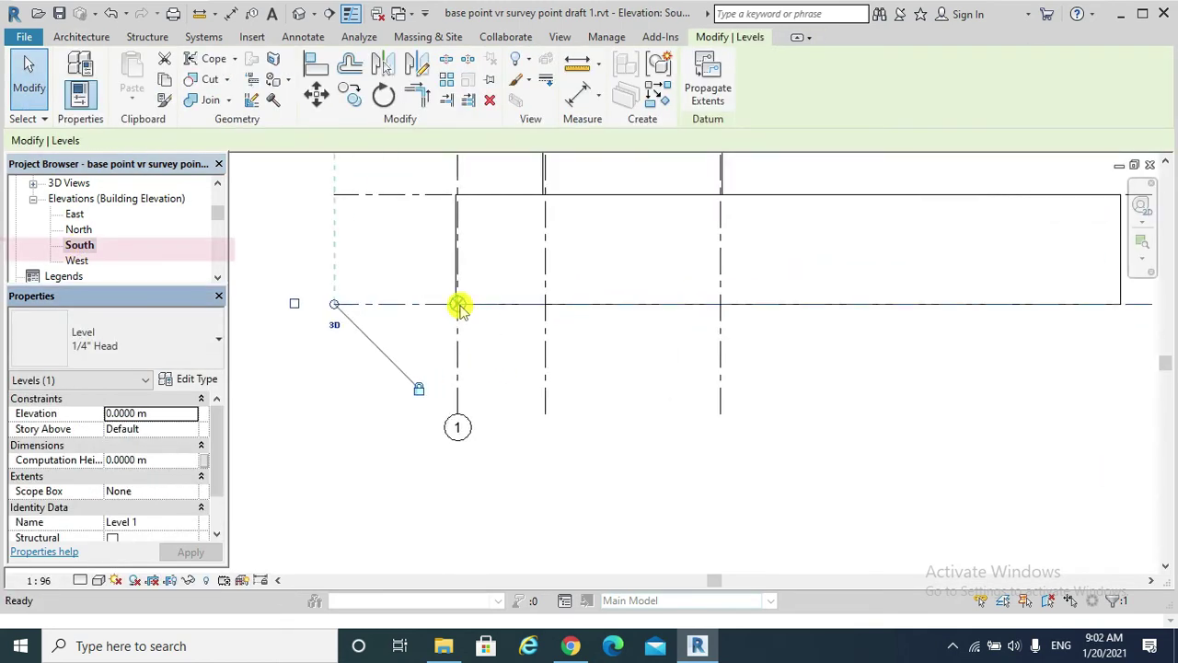
left_click(458, 305)
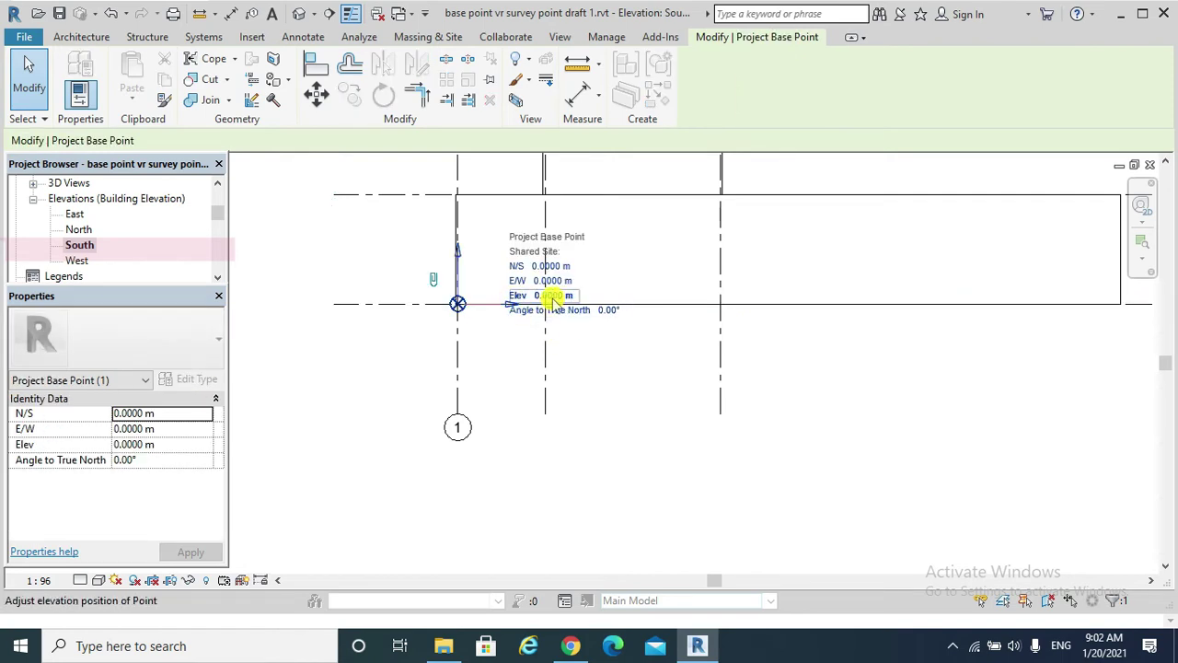
left_click(552, 295)
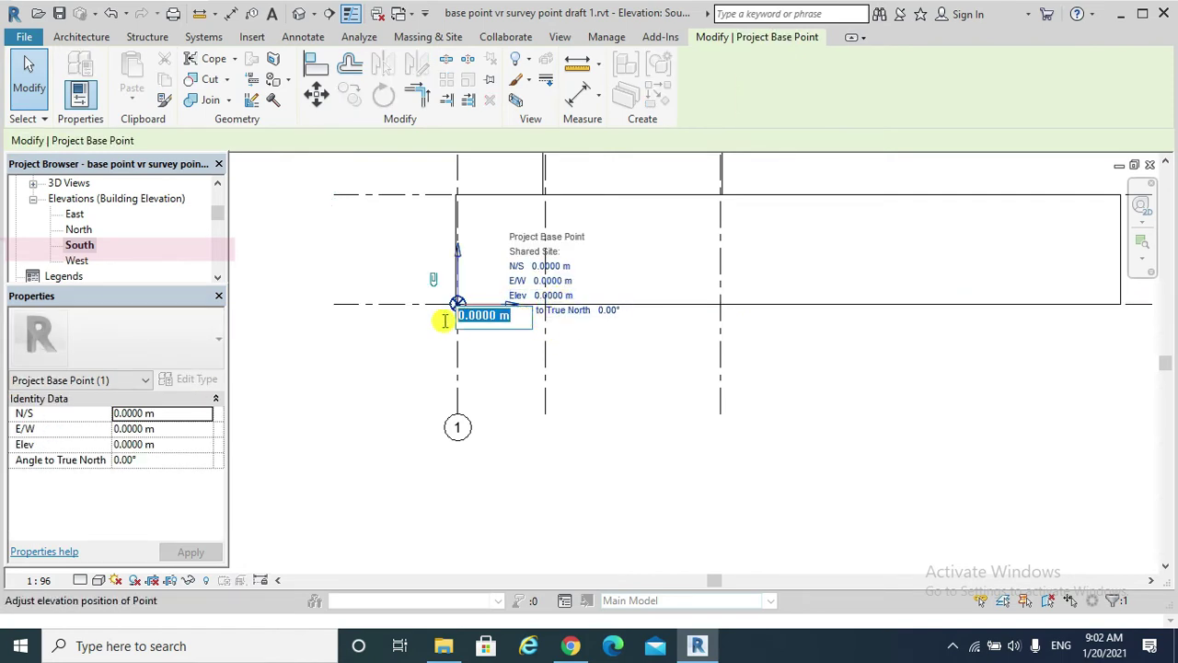
type("-2m")
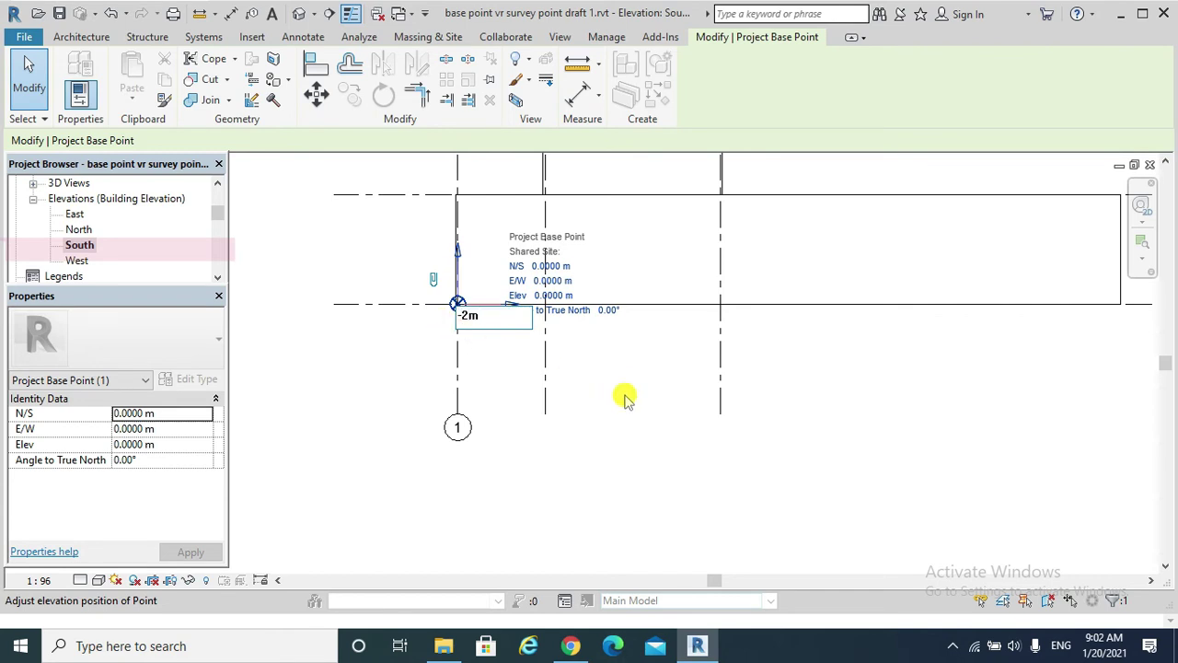
key("Return")
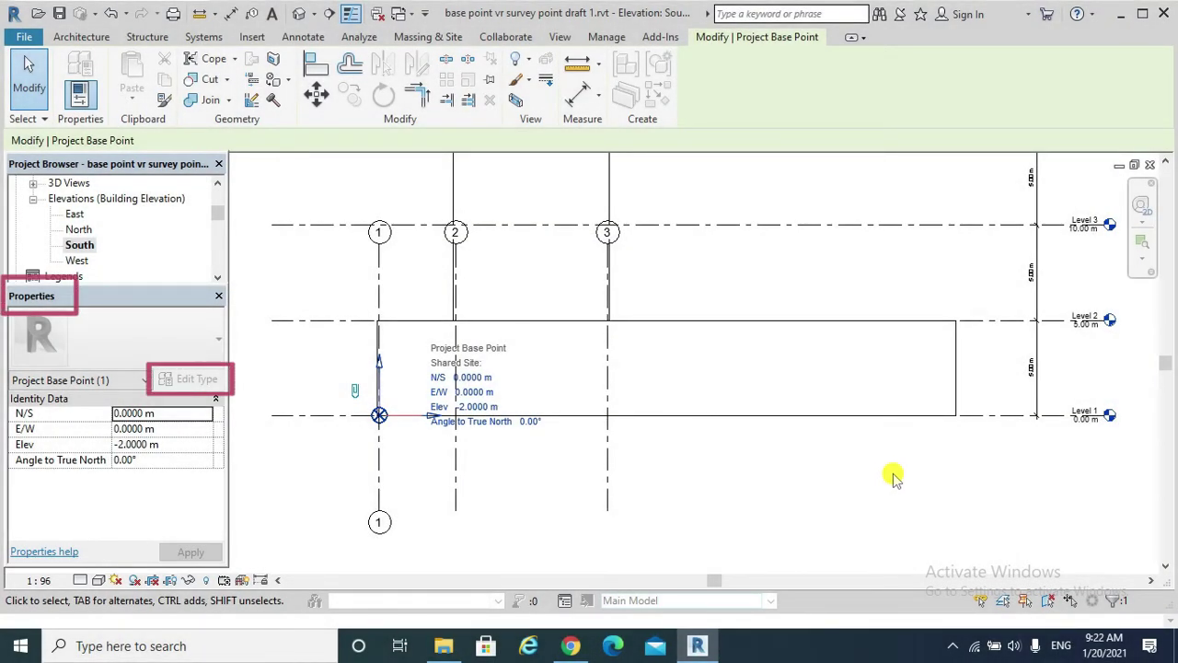
- Change Level 1's type Elevation Base from Project Base Point to Survey Point
left_click(1019, 419)
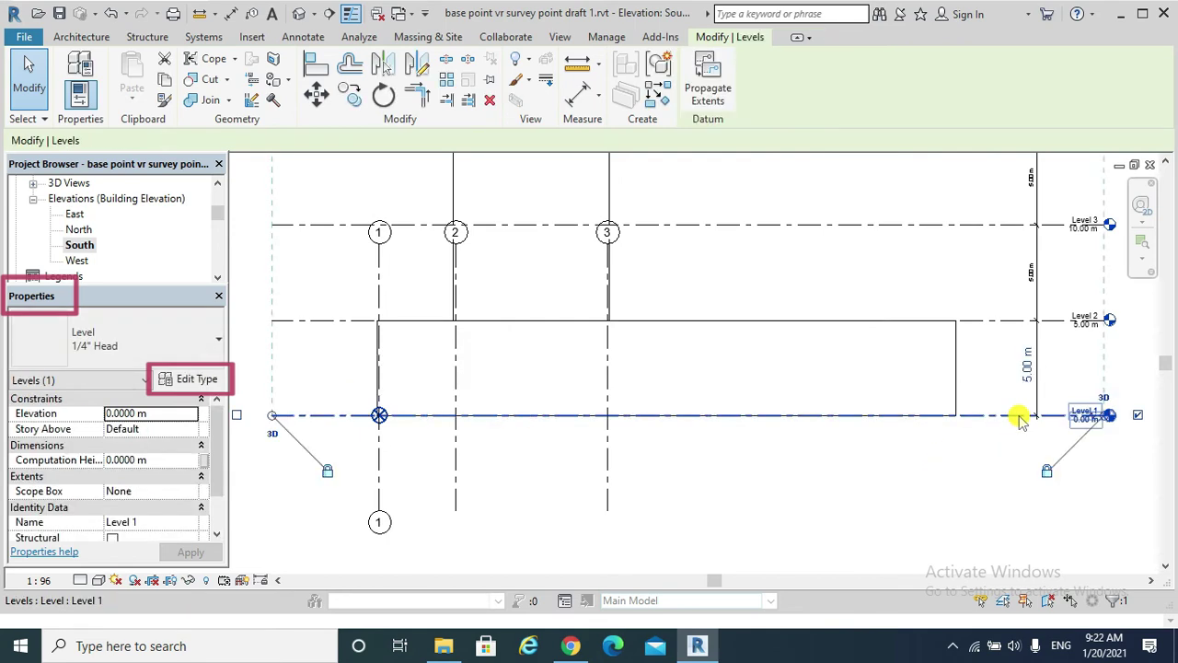
left_click(191, 383)
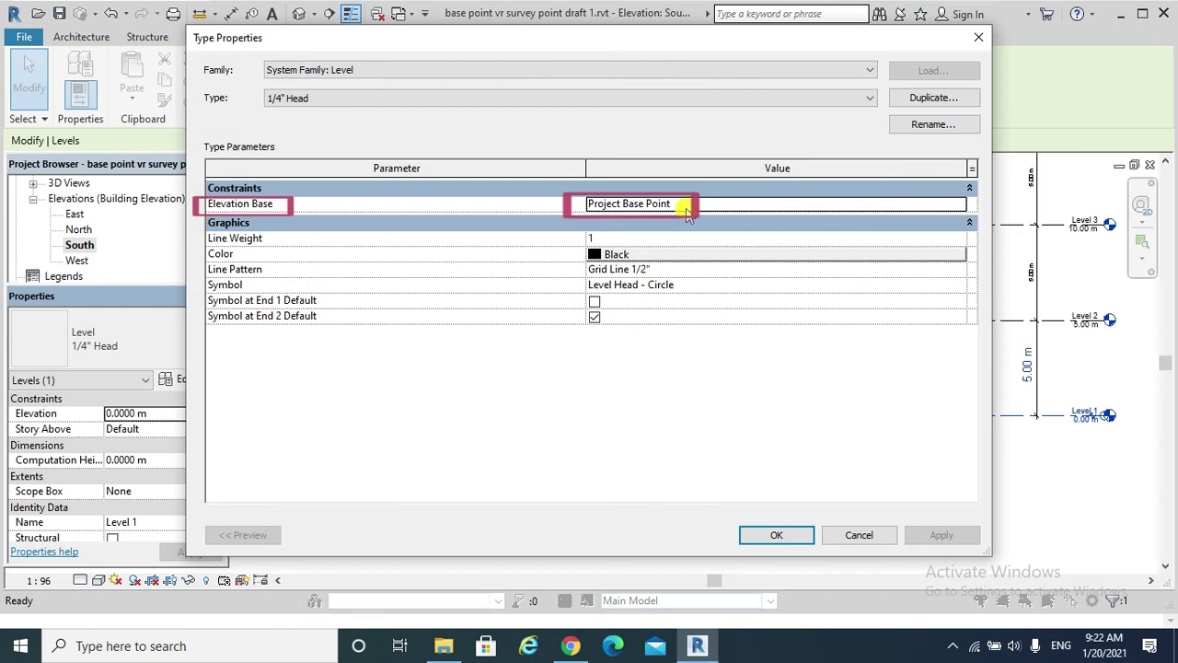
left_click(686, 210)
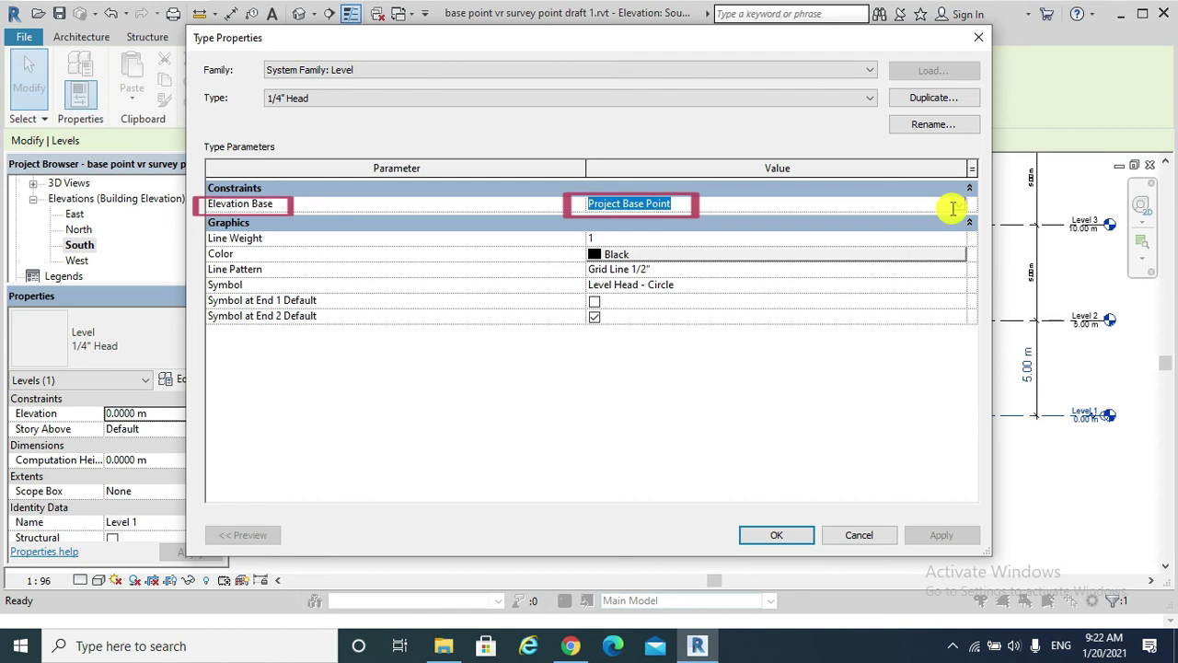
left_click(961, 212)
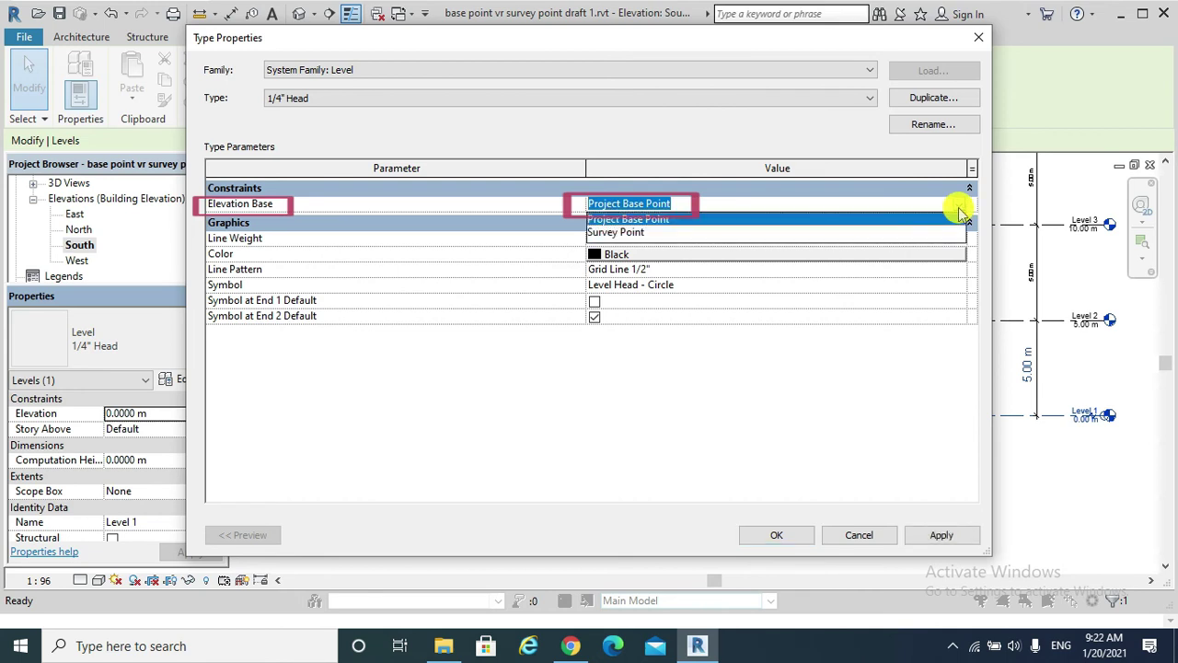
left_click(638, 233)
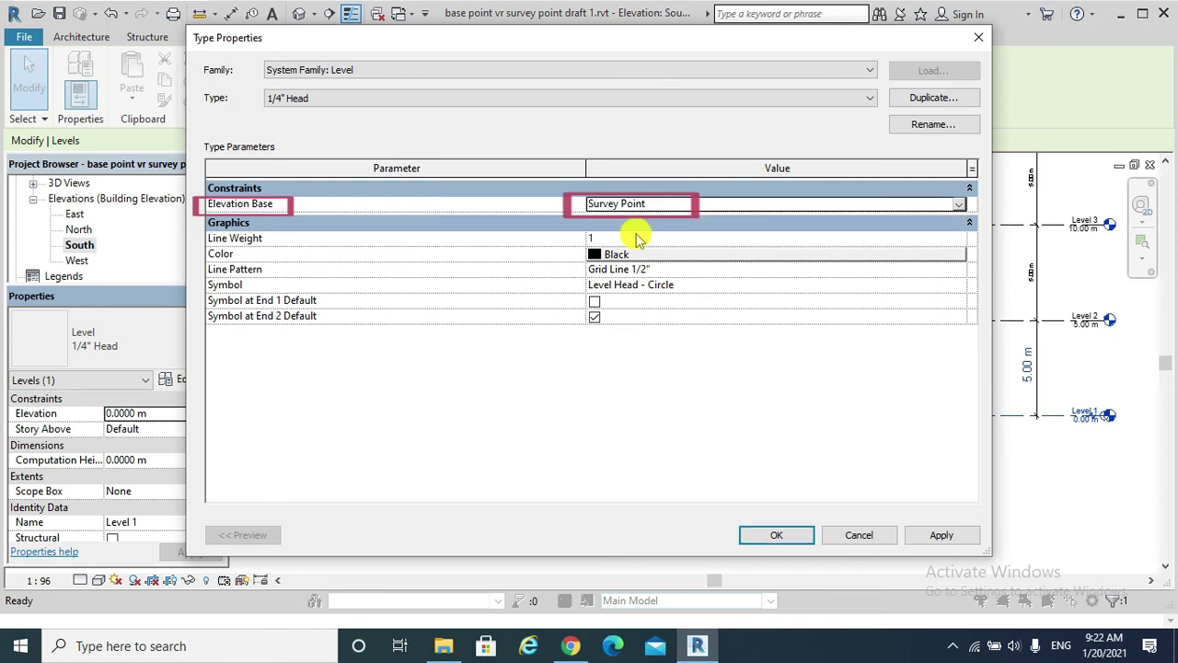
key("Return")
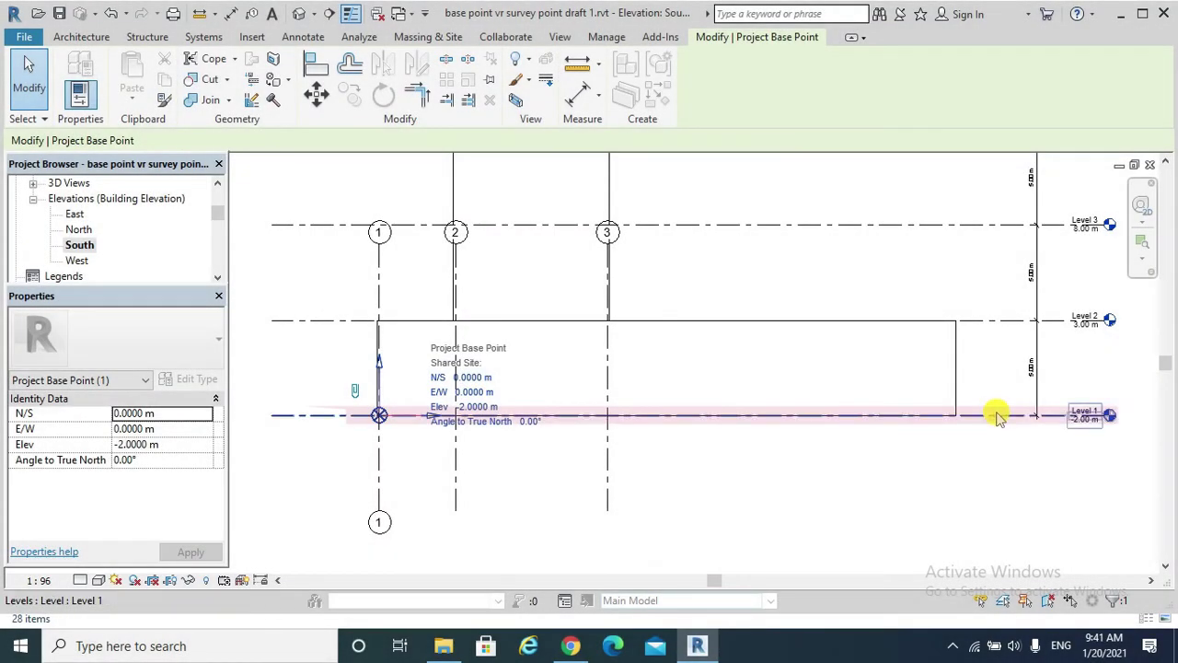
- Switch Level 1's type Elevation Base from Survey Point to Project Base Point
left_click(998, 416)
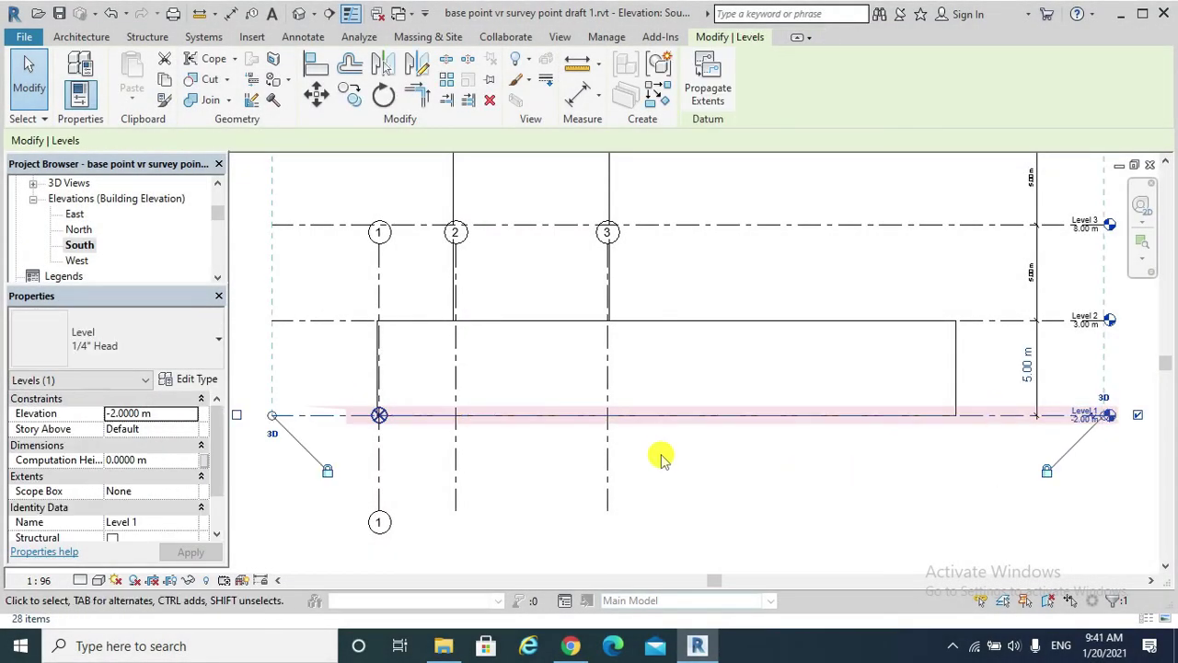
left_click(192, 381)
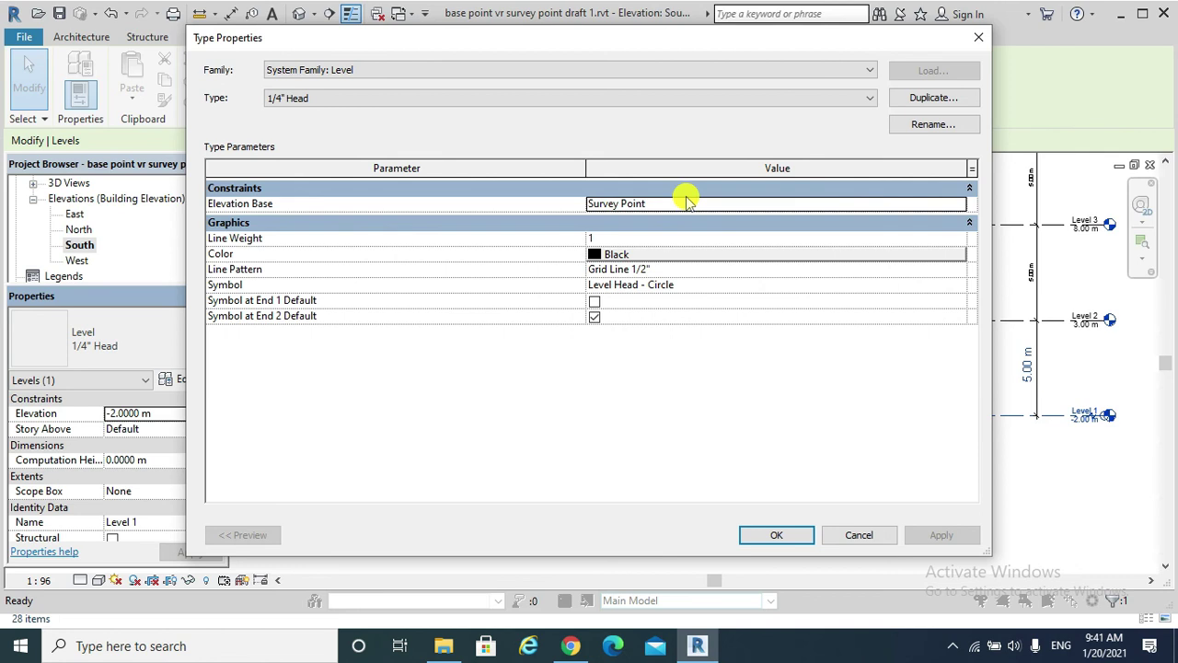
left_click(934, 204)
left_click(958, 205)
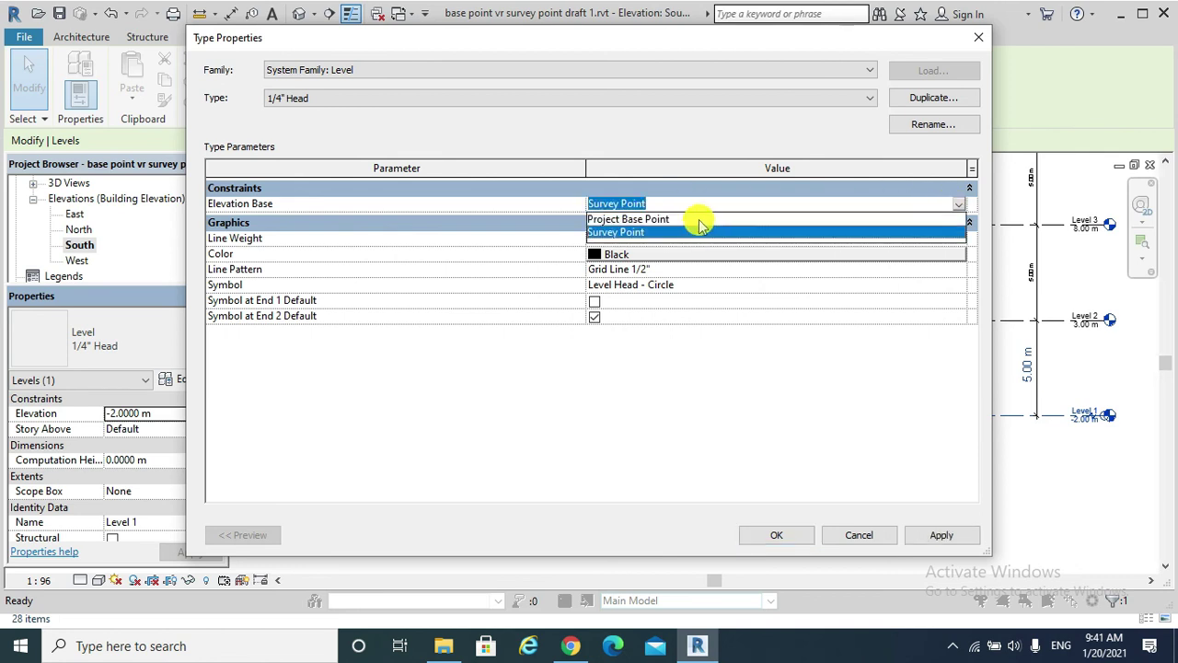
left_click(701, 219)
key("Return")
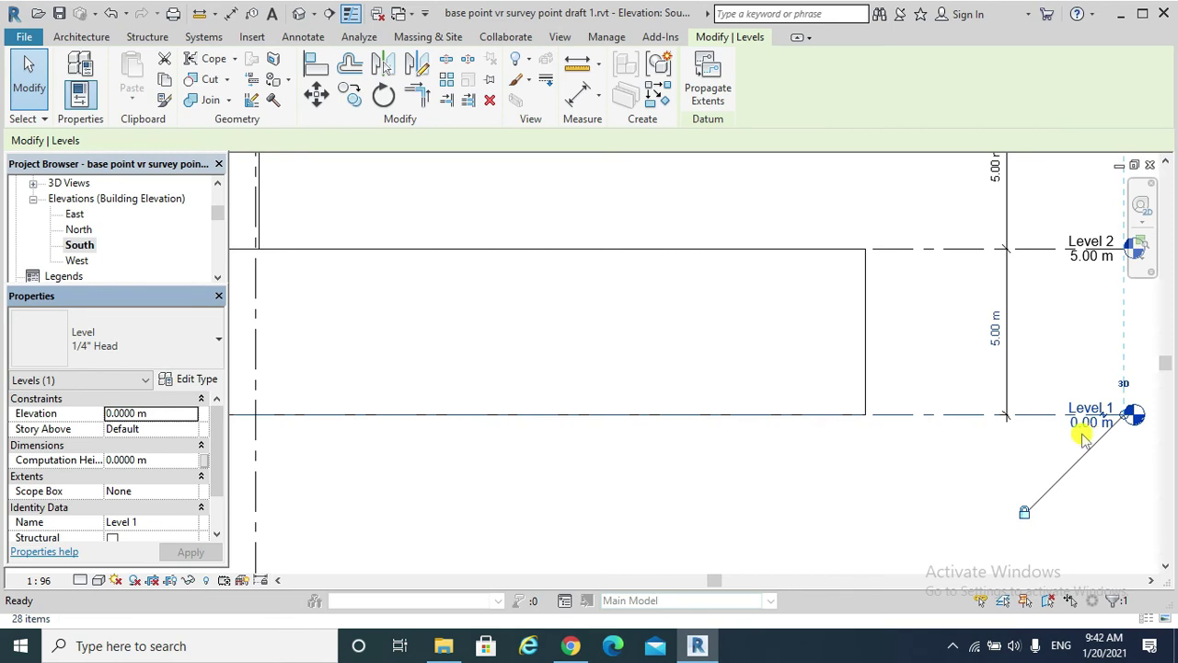
scroll(1084, 440, "down", 1)
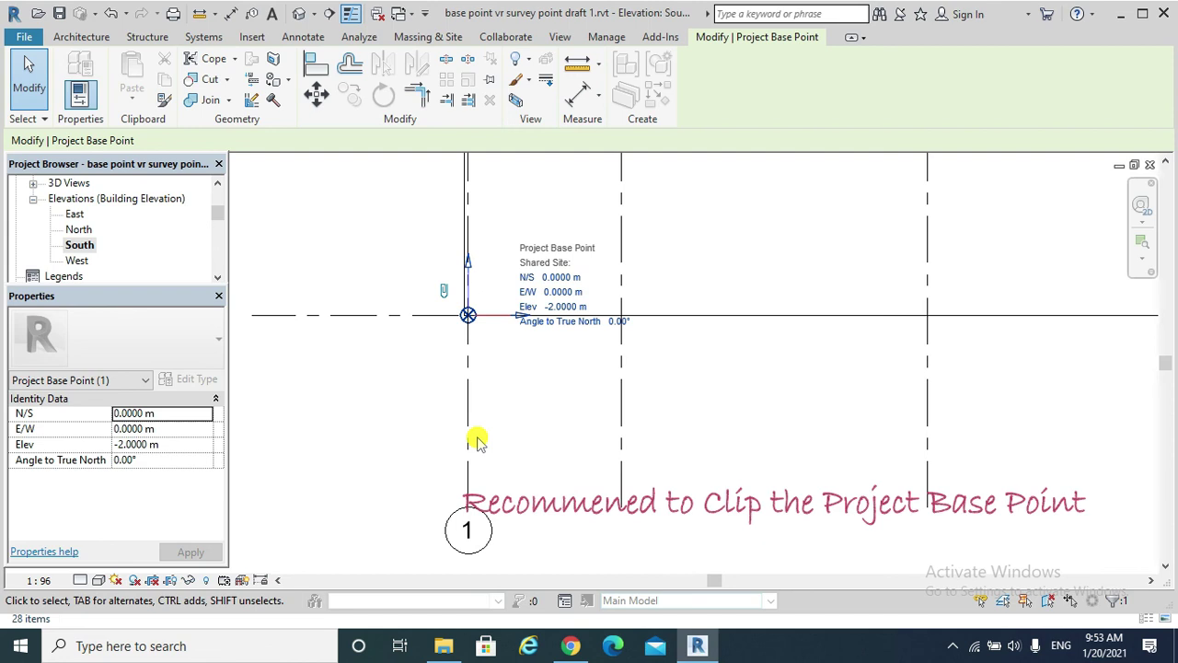
scroll(477, 441, "down", 3)
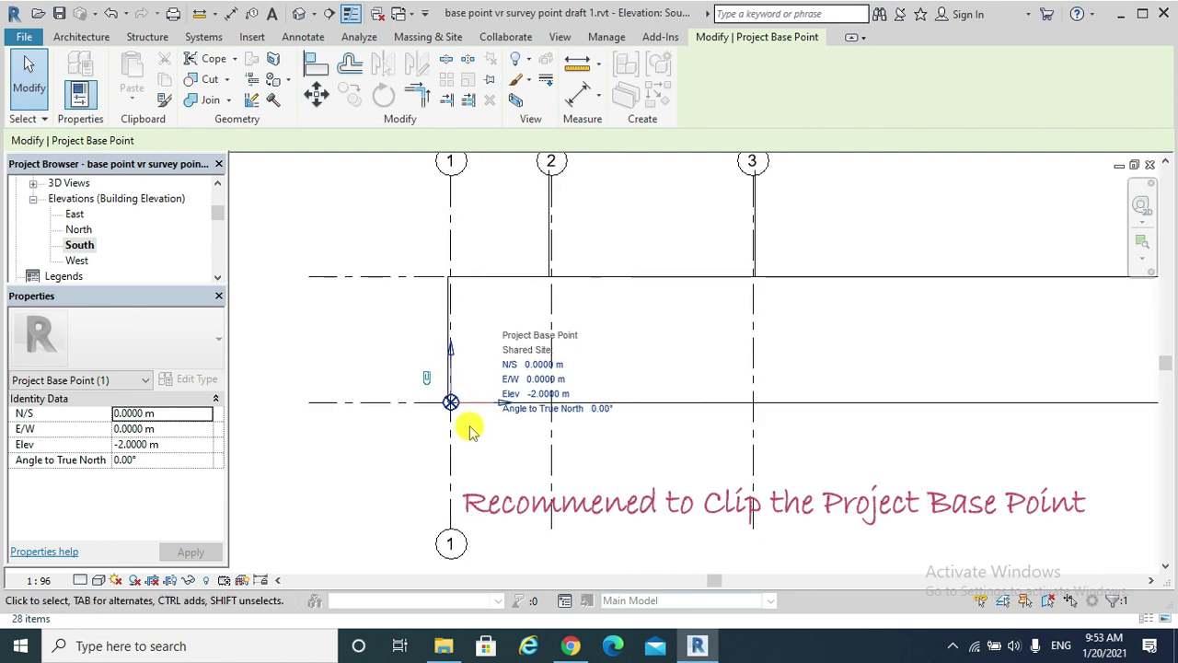